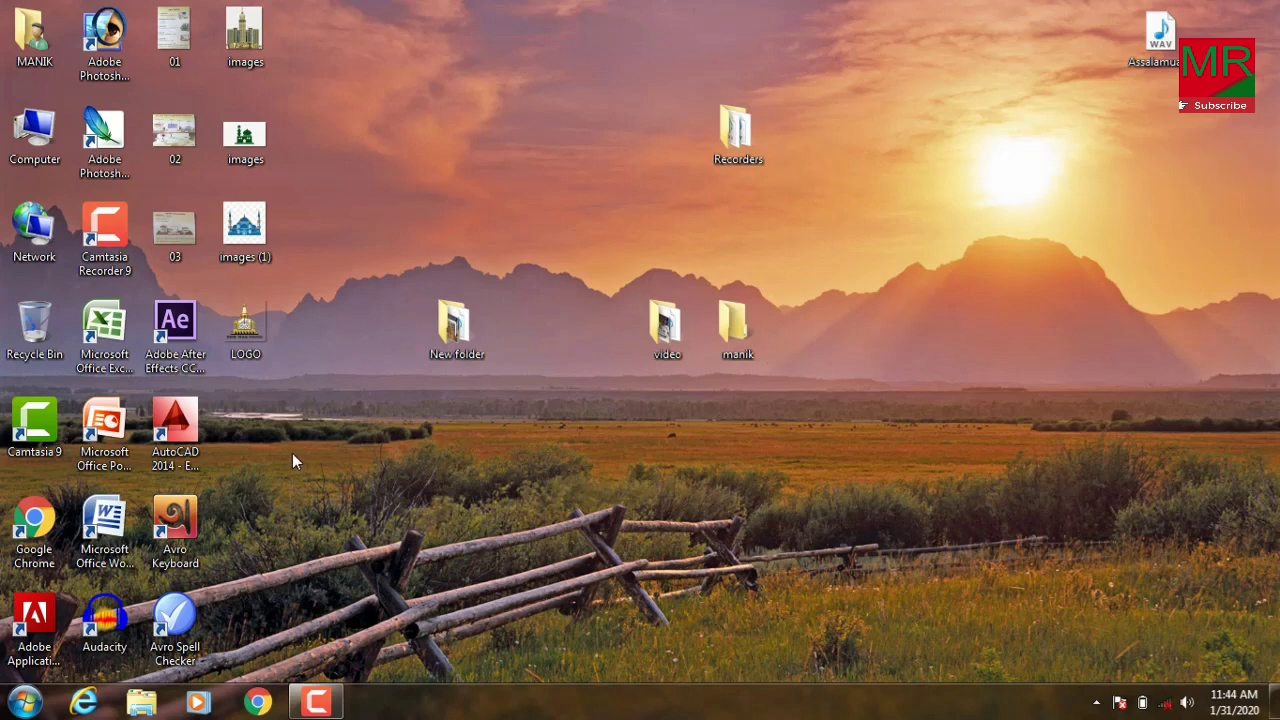
Launch AutoCAD 2014 from its desktop shortcut to get a blank Drawing1
{"action": "left_click", "coordinate": [176, 430]}
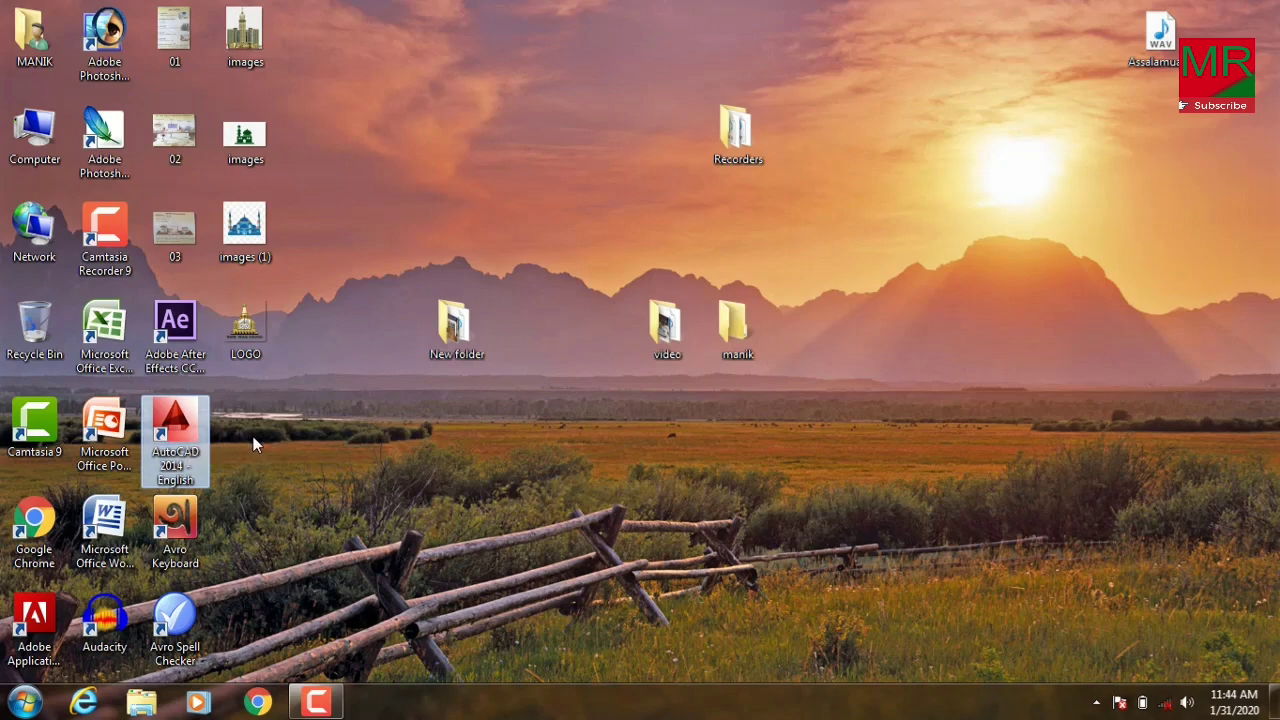
{"action": "double_click", "coordinate": [197, 437]}
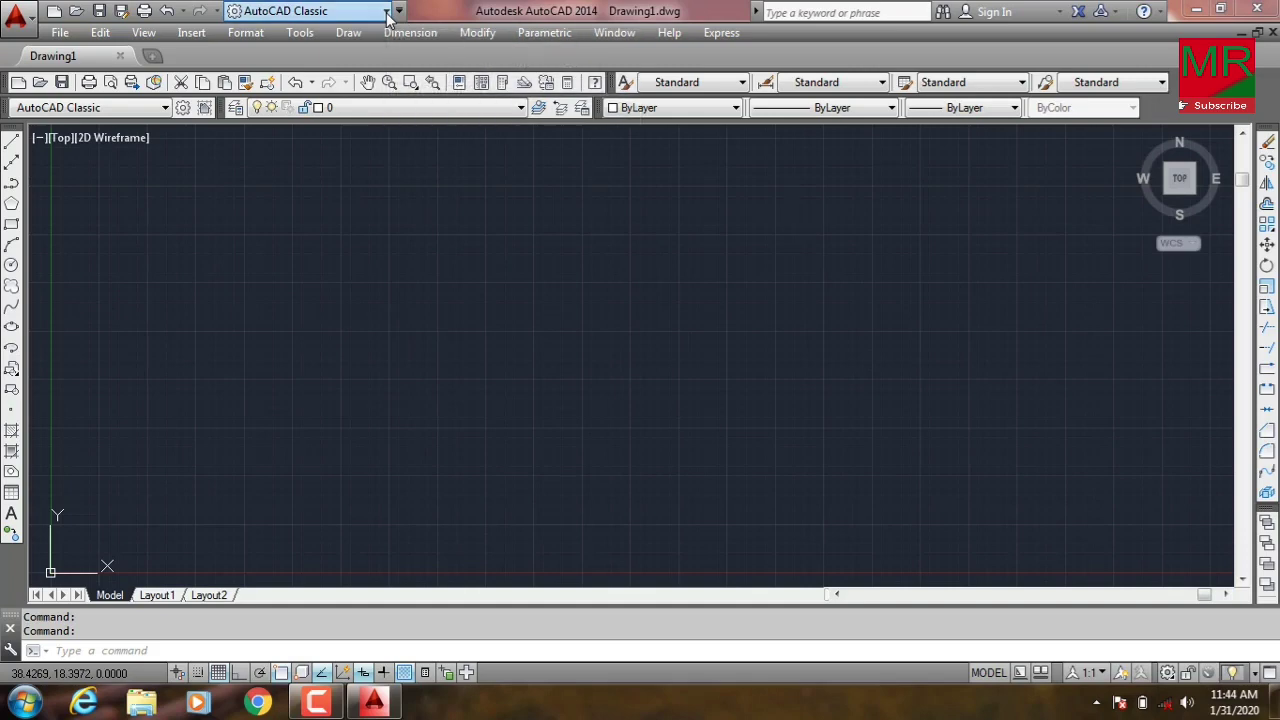
{"action": "left_click", "coordinate": [387, 14]}
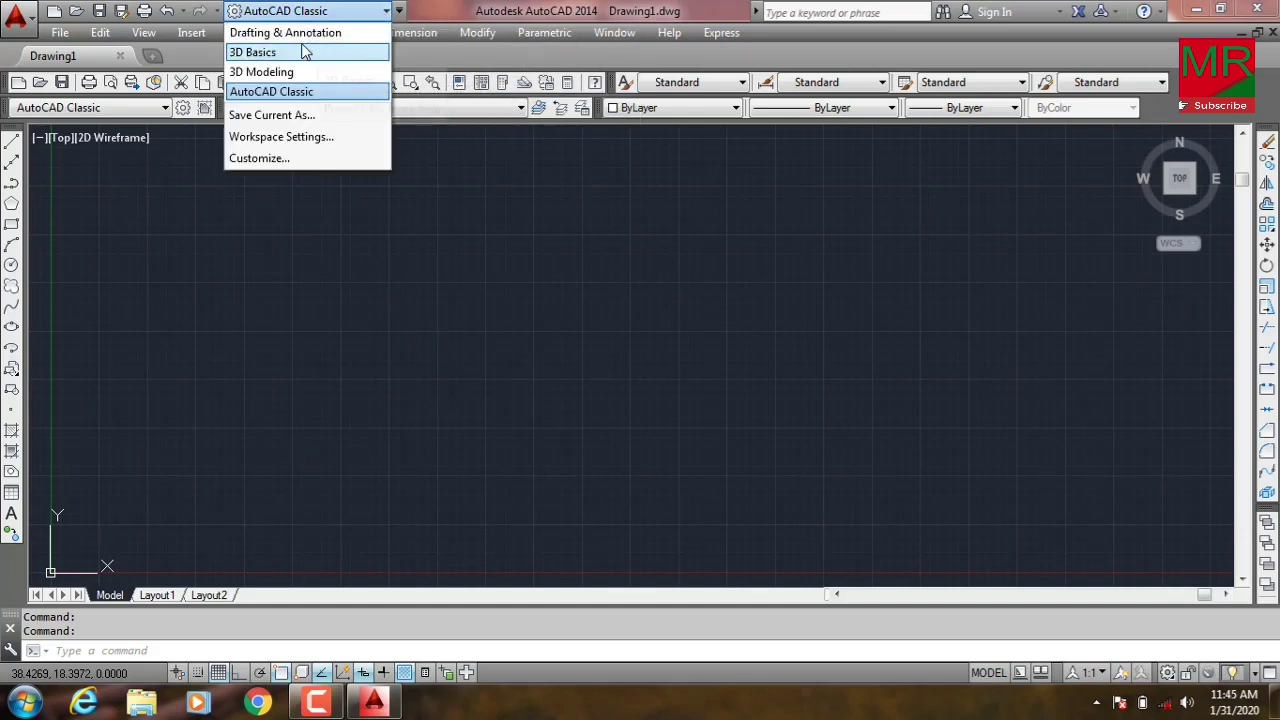
{"action": "left_click", "coordinate": [287, 92]}
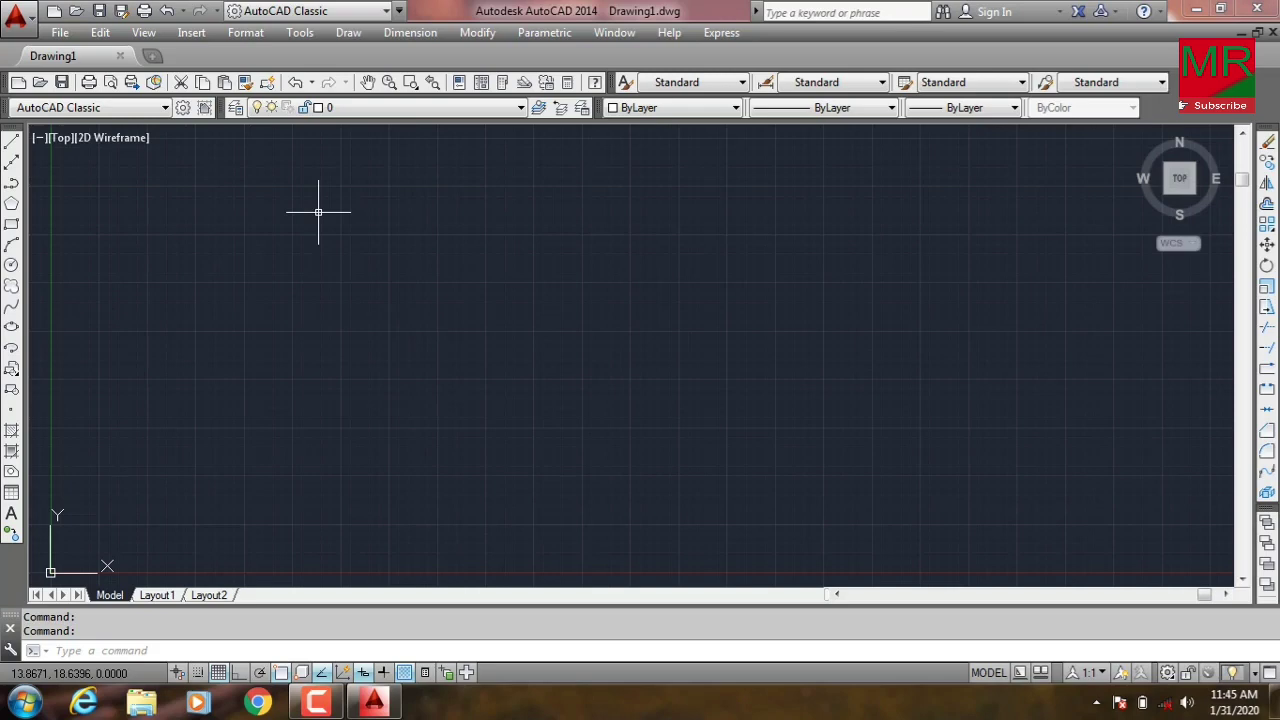
Run MVSETUP and answer No to enabling paper space
{"action": "type", "text": "m"}
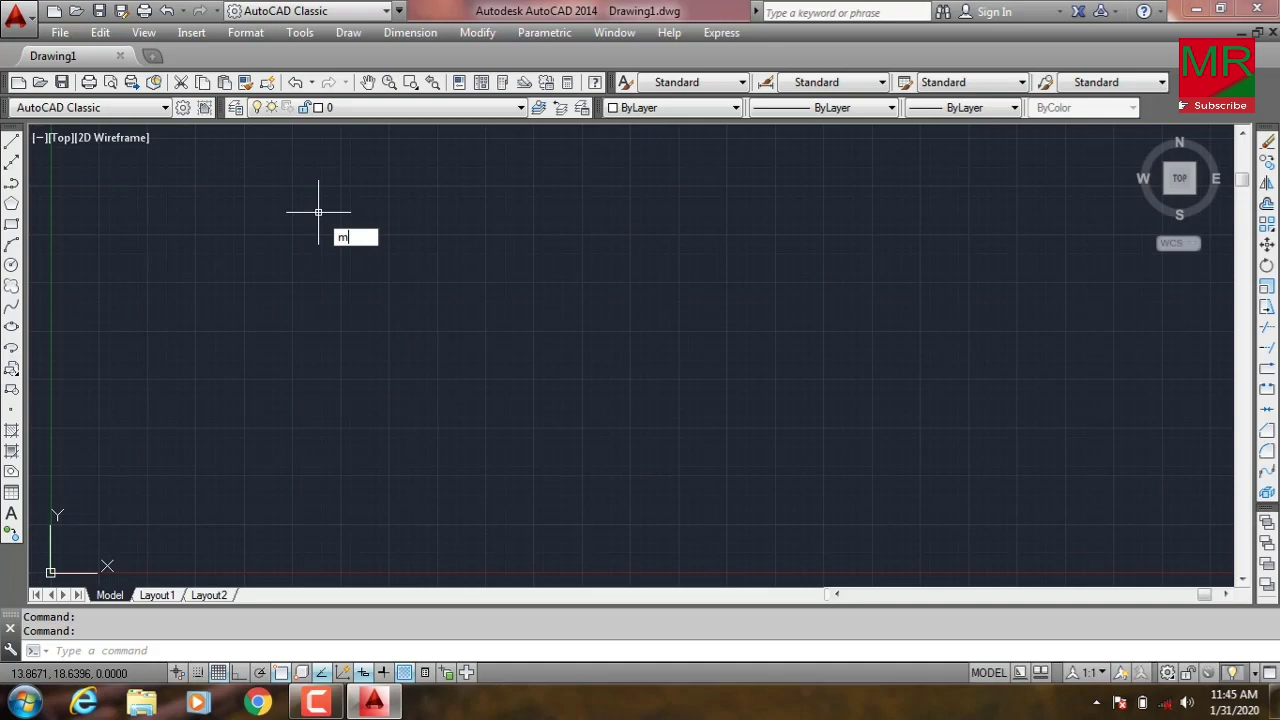
{"action": "type", "text": "vsetu"}
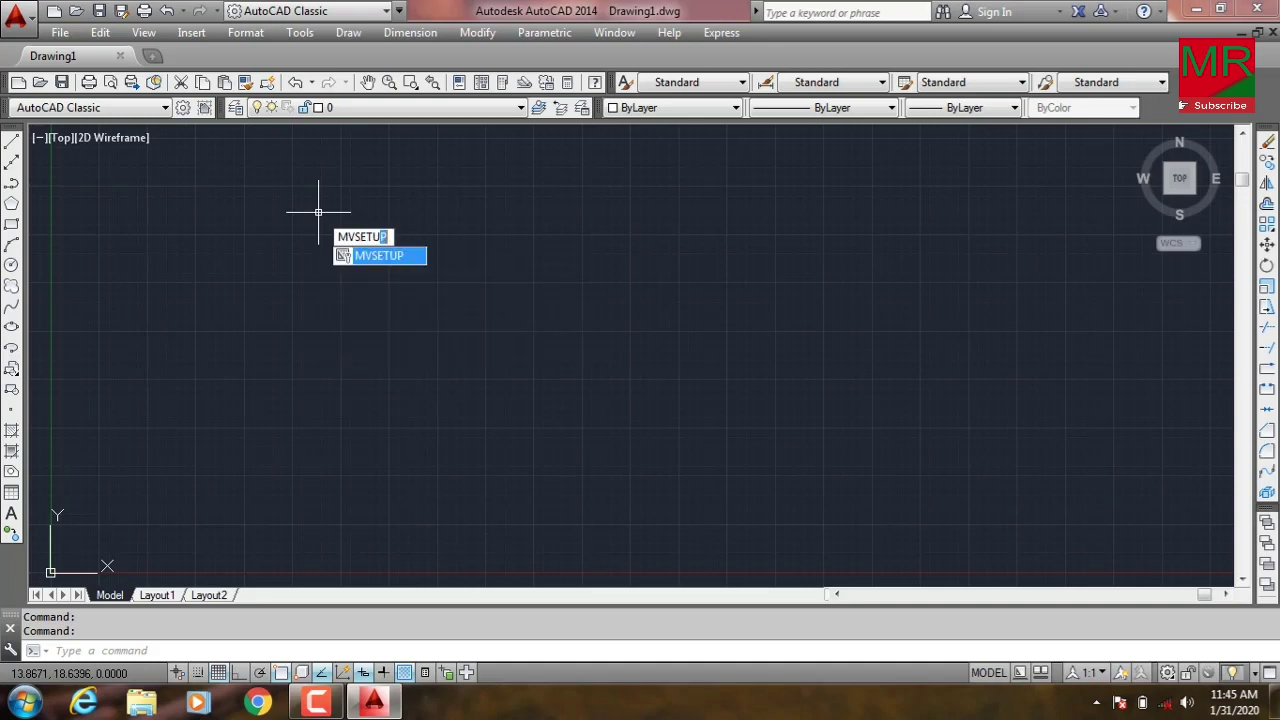
{"action": "type", "text": "p"}
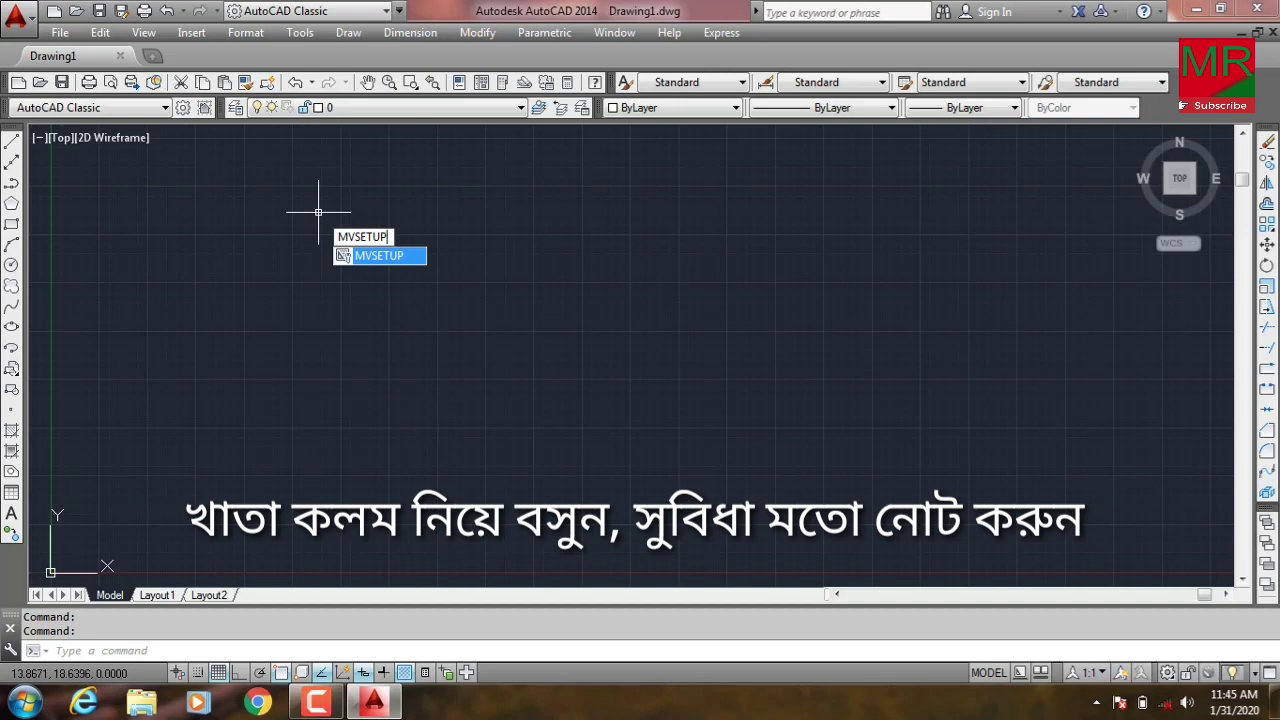
{"action": "key", "text": "Return"}
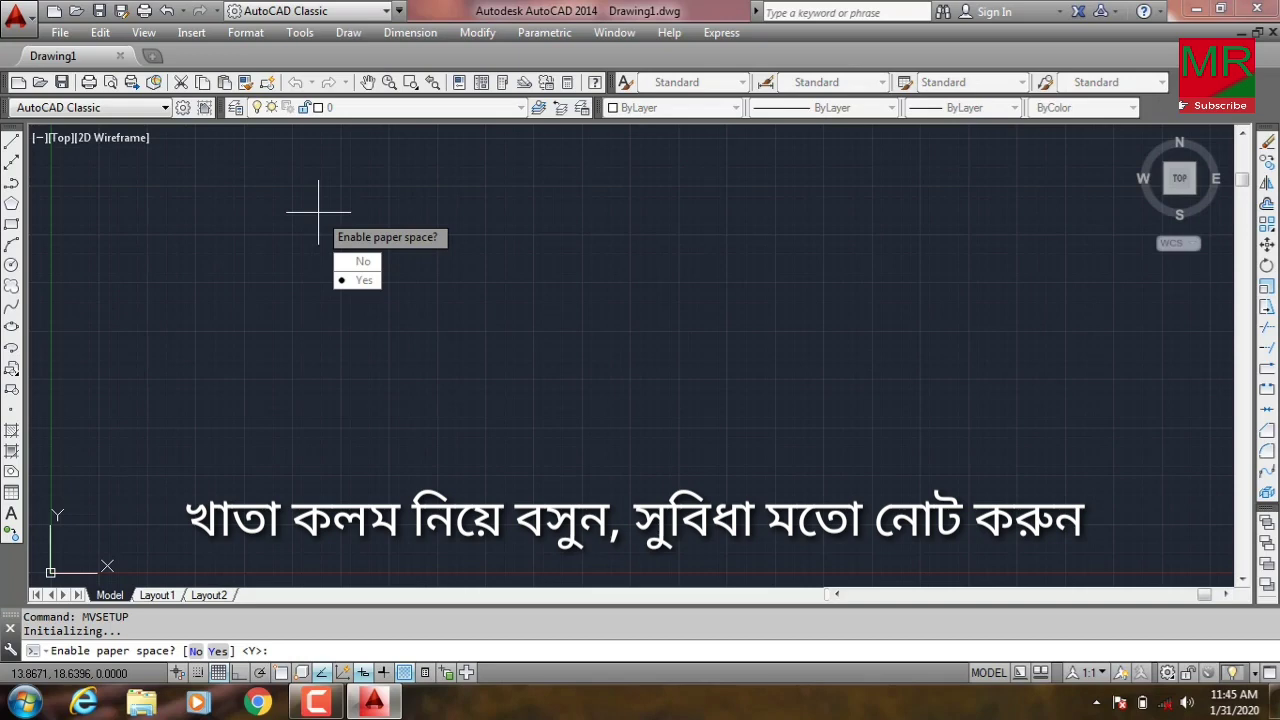
{"action": "type", "text": "N"}
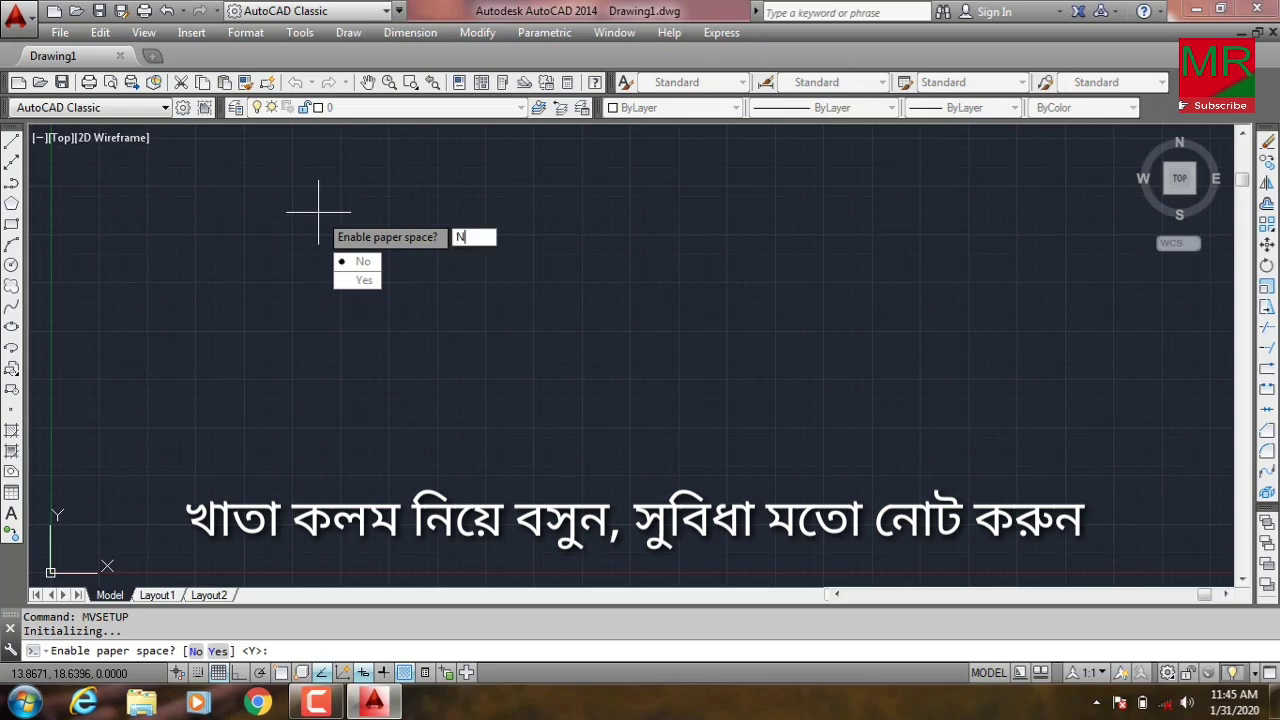
{"action": "key", "text": "Return"}
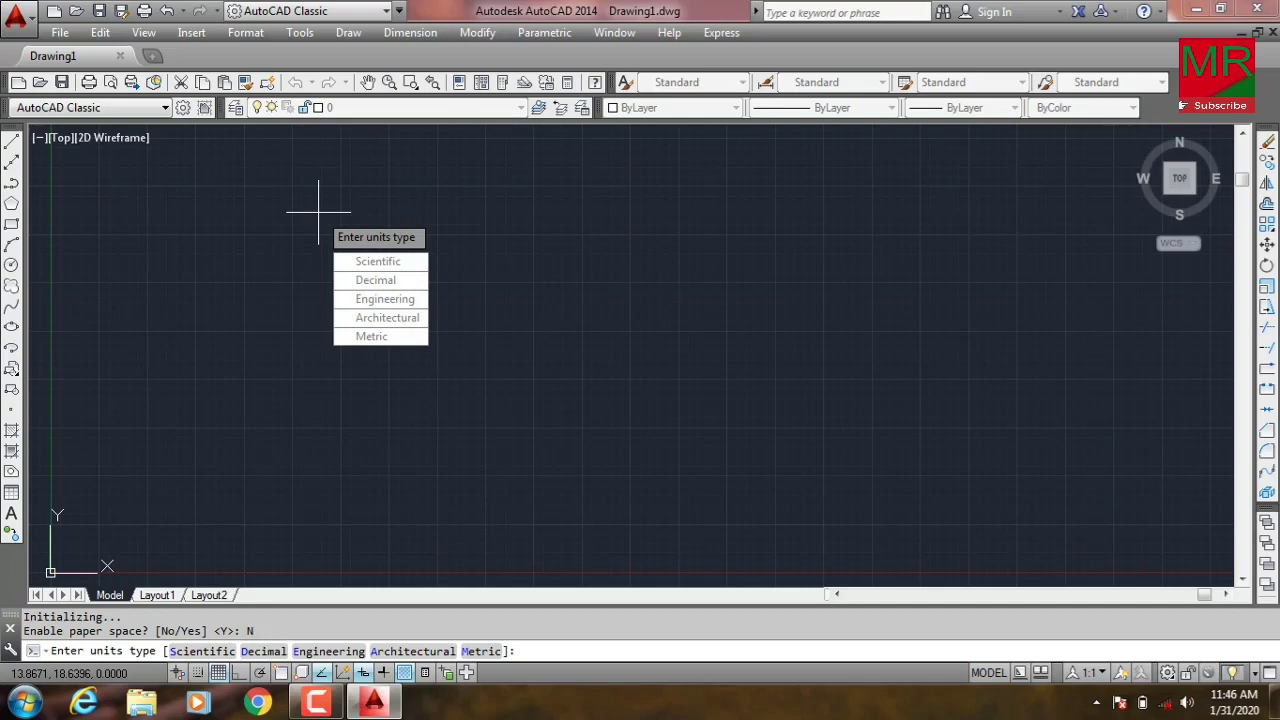
Choose Metric as the setup's units type
{"action": "type", "text": "M"}
{"action": "key", "text": "Return"}
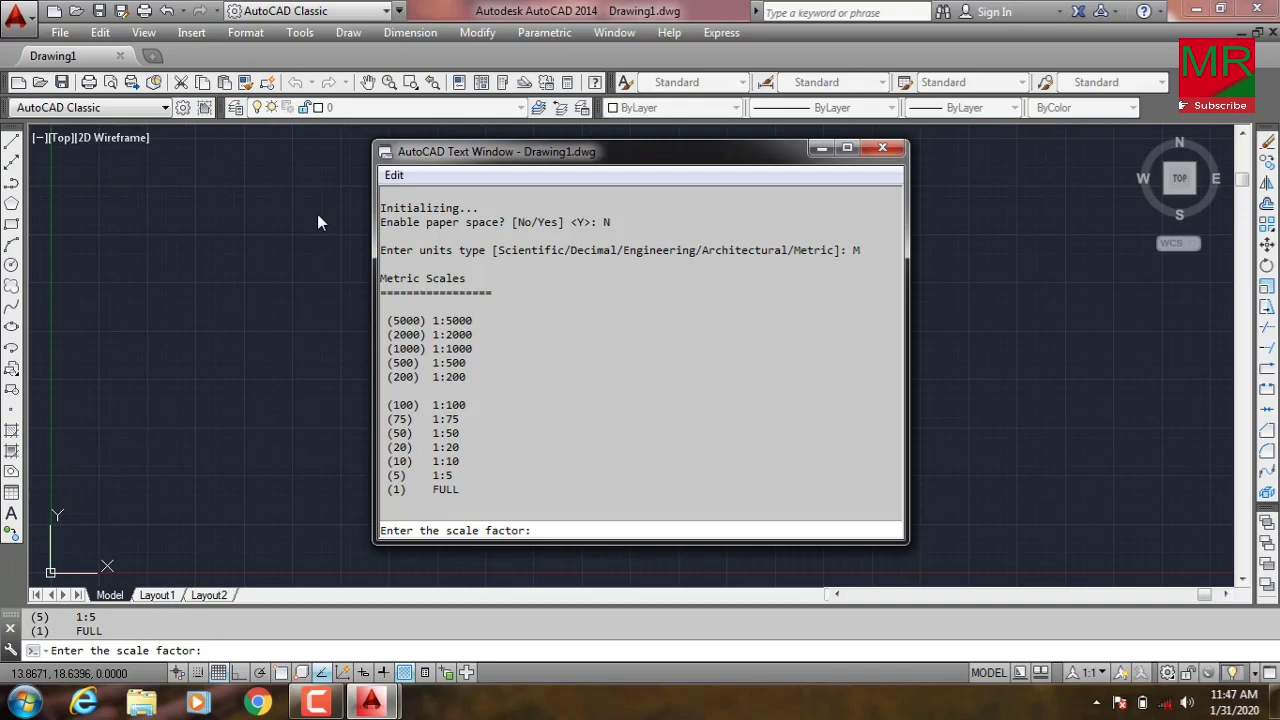
Enter scale factor 25 and paper size 420 by 297 to create the border
{"action": "type", "text": "2"}
{"action": "type", "text": "5"}
{"action": "key", "text": "Return"}
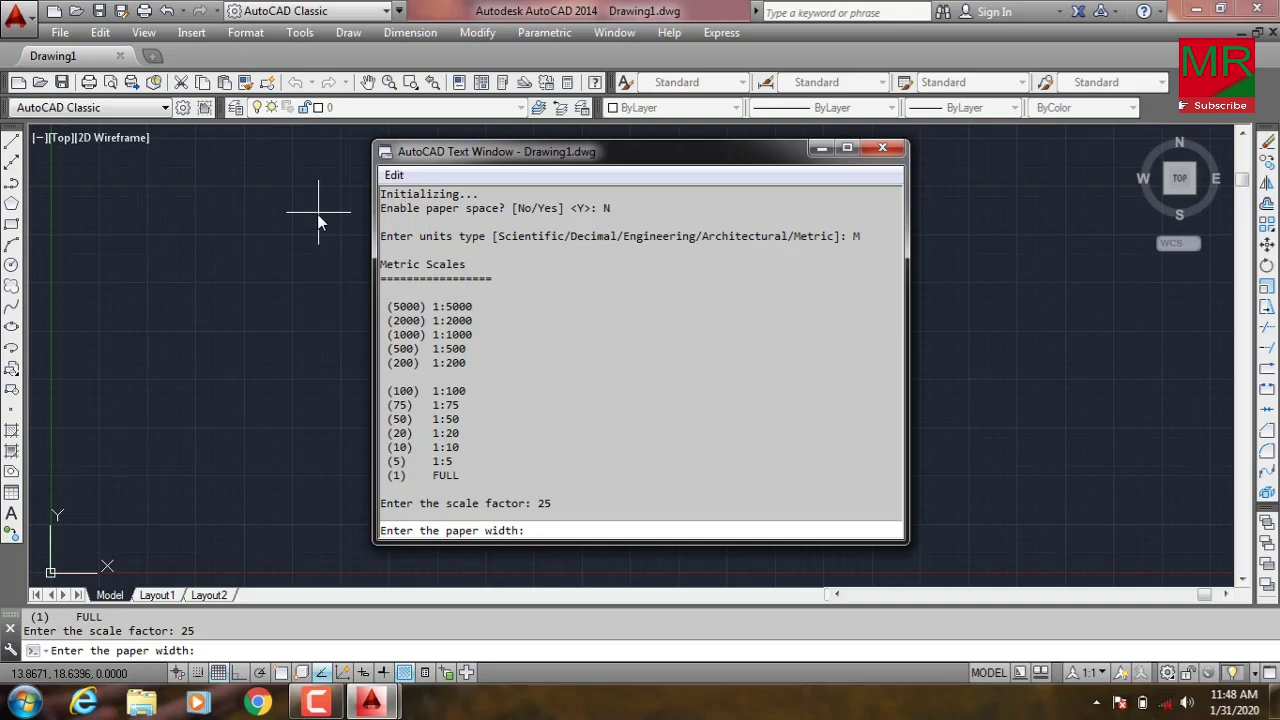
{"action": "type", "text": "420"}
{"action": "key", "text": "Return"}
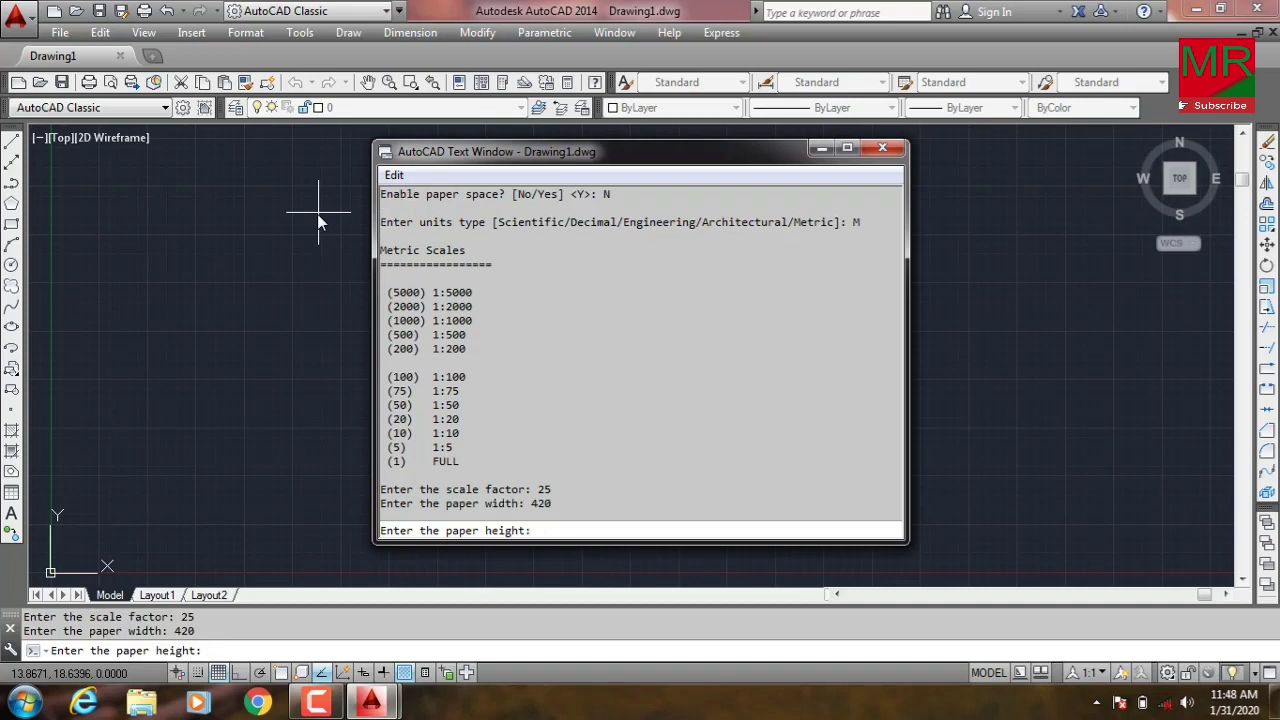
{"action": "type", "text": "297"}
{"action": "key", "text": "Return"}
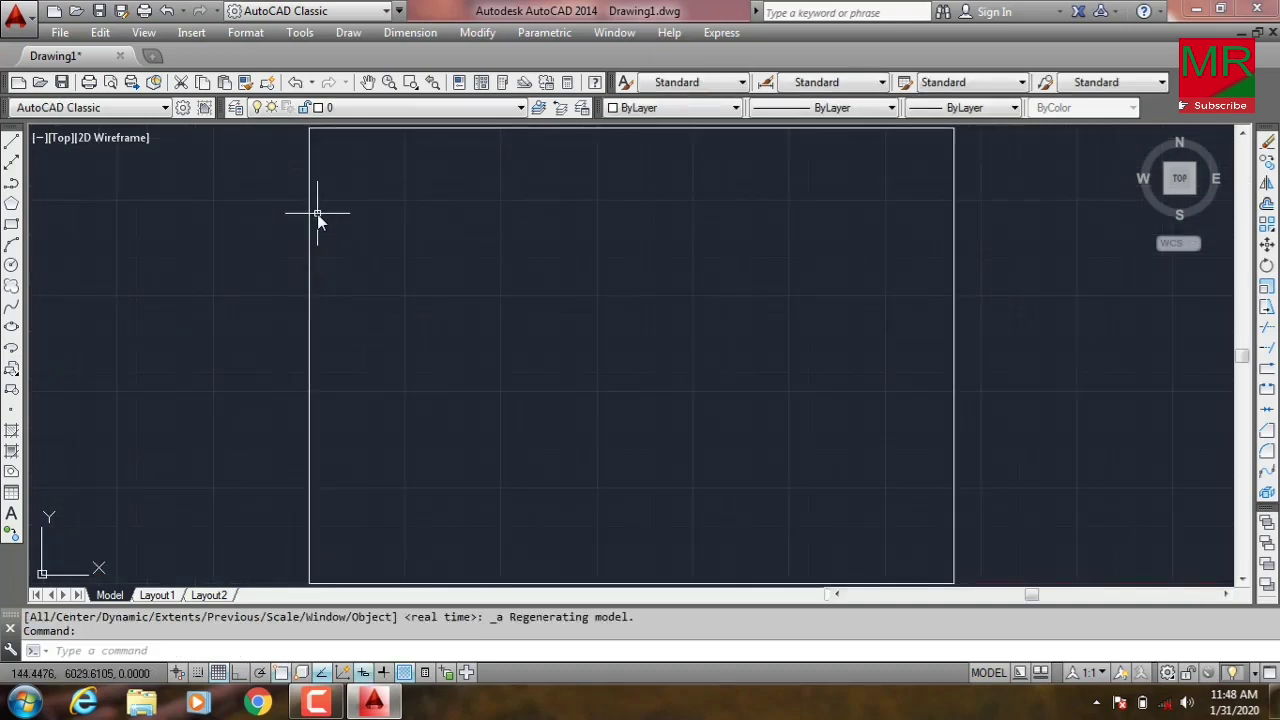
Switch the grid off with F7, leaving only the sheet border visible
{"action": "scroll", "coordinate": [515, 268], "scroll_direction": "down", "scroll_amount": 3}
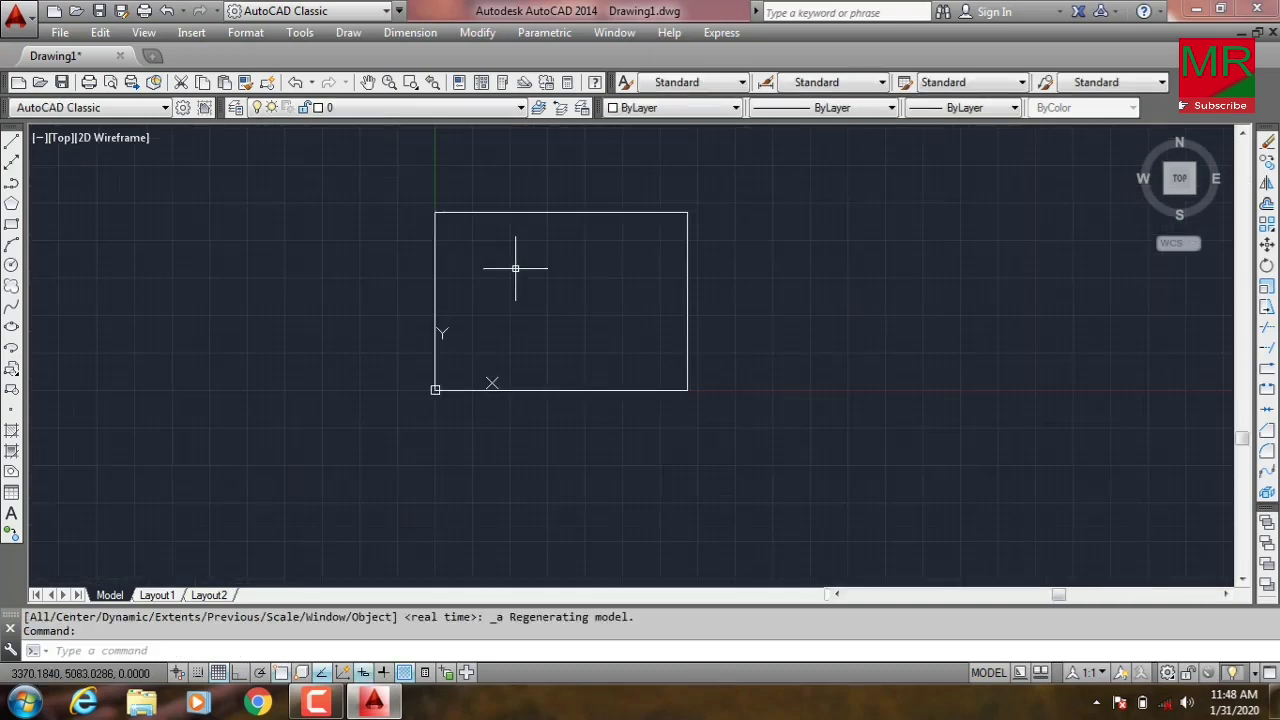
{"action": "scroll", "coordinate": [515, 268], "scroll_direction": "up", "scroll_amount": 2}
{"action": "scroll", "coordinate": [517, 263], "scroll_direction": "up", "scroll_amount": 2}
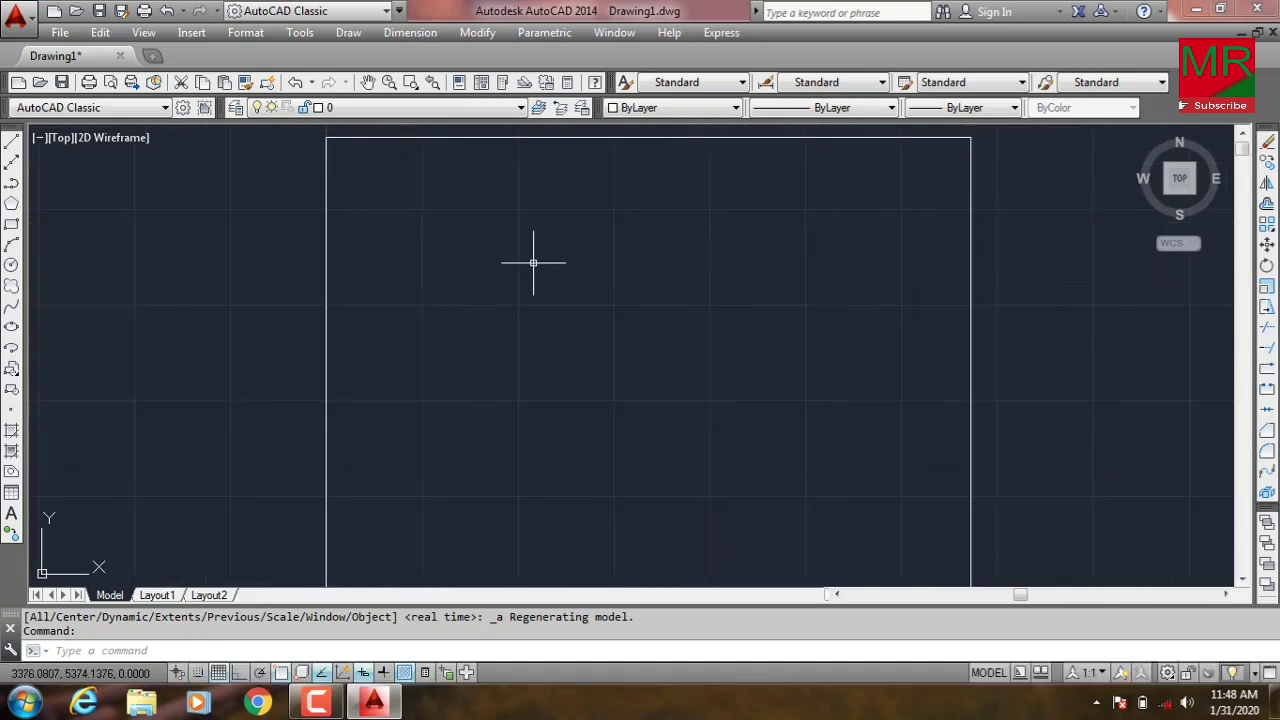
{"action": "scroll", "coordinate": [531, 261], "scroll_direction": "down", "scroll_amount": 2}
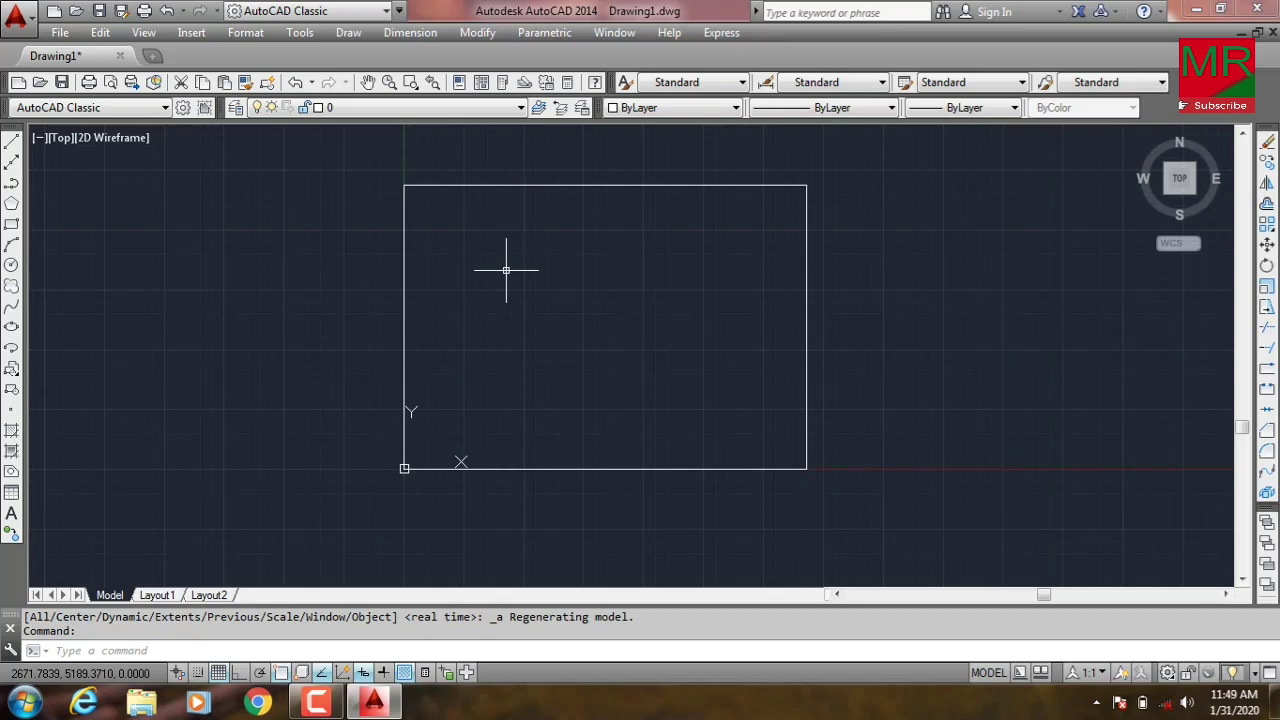
{"action": "key", "text": "F7"}
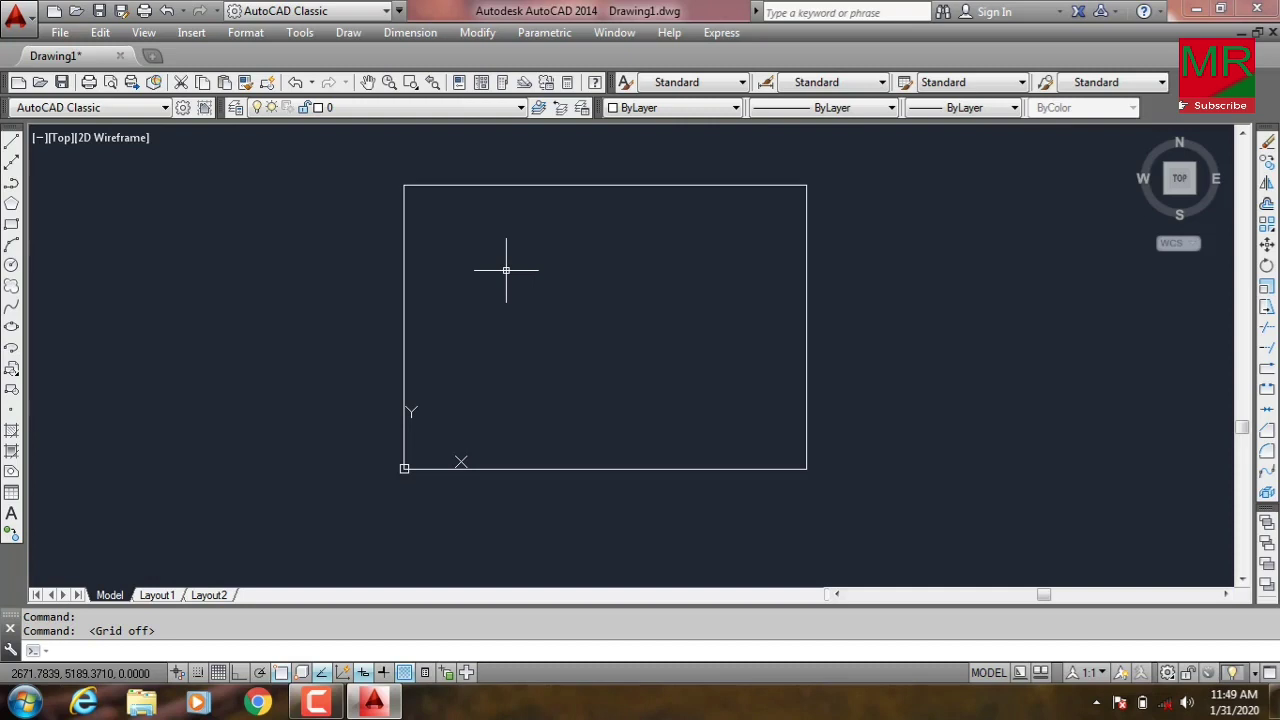
{"action": "scroll", "coordinate": [507, 271], "scroll_direction": "up", "scroll_amount": 4}
{"action": "scroll", "coordinate": [507, 280], "scroll_direction": "down", "scroll_amount": 4}
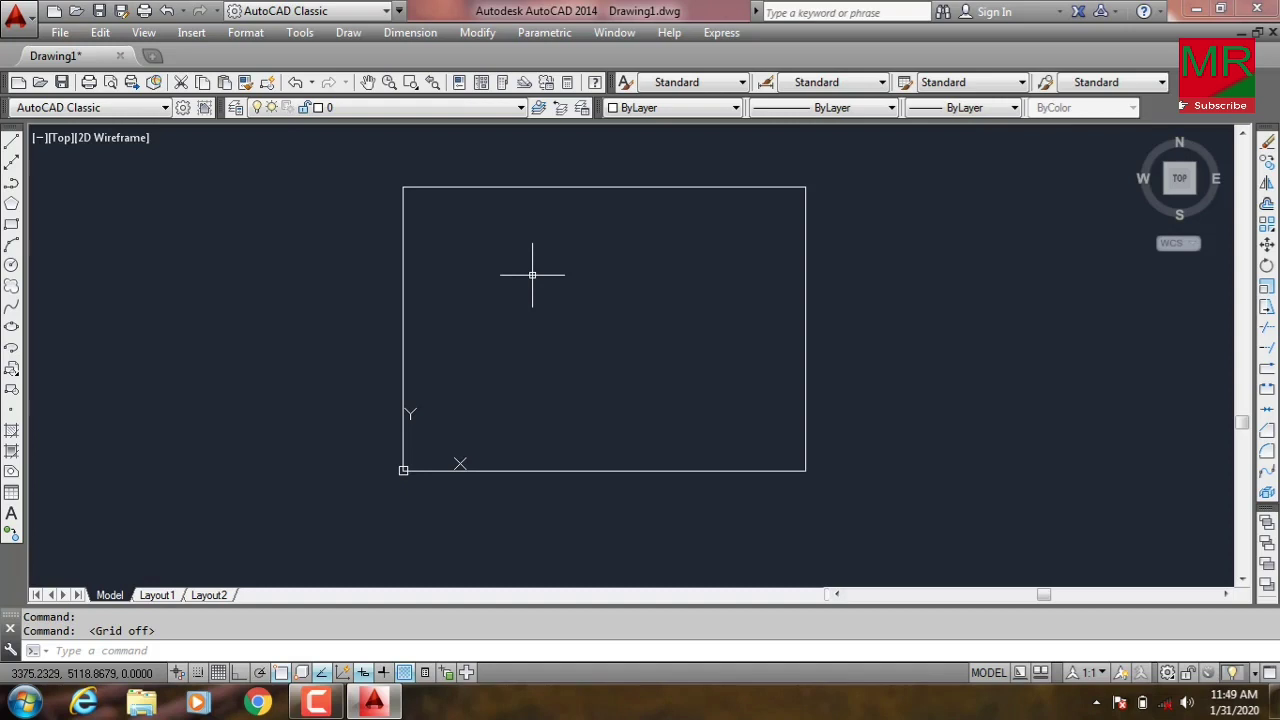
{"action": "type", "text": "L"}
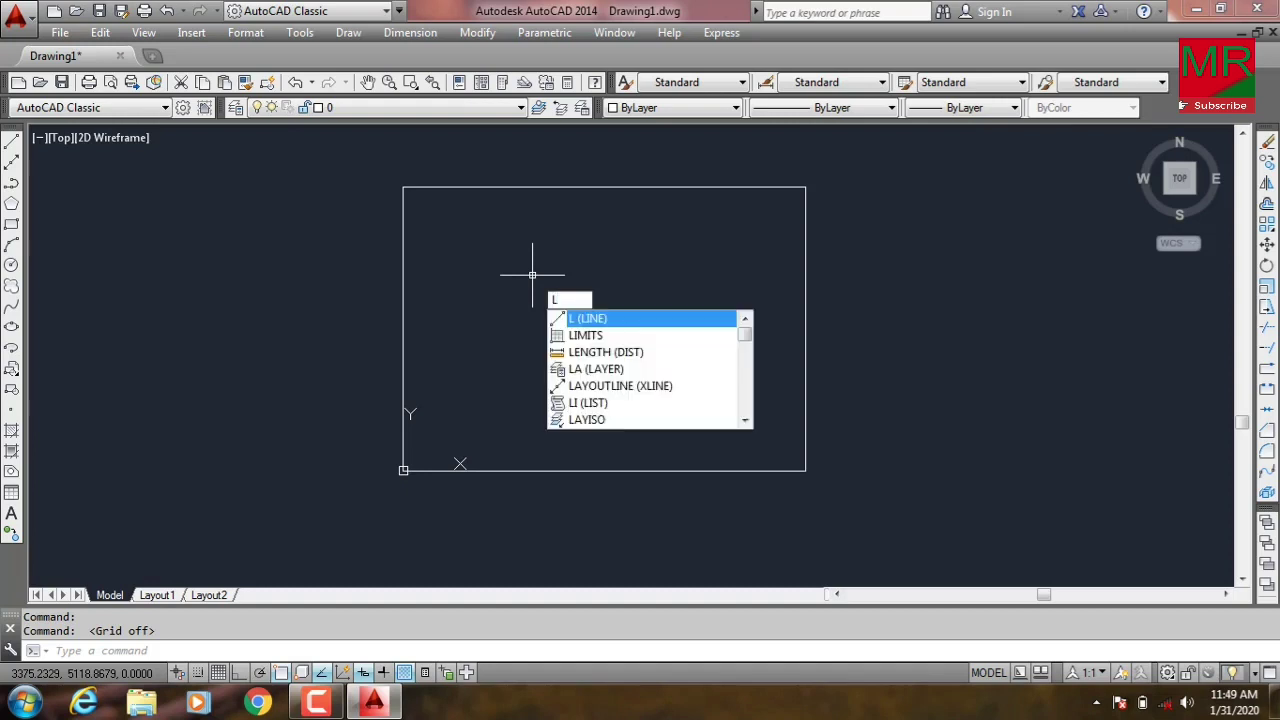
Start a line inside the border's upper left with Ortho turned on
{"action": "key", "text": "Return"}
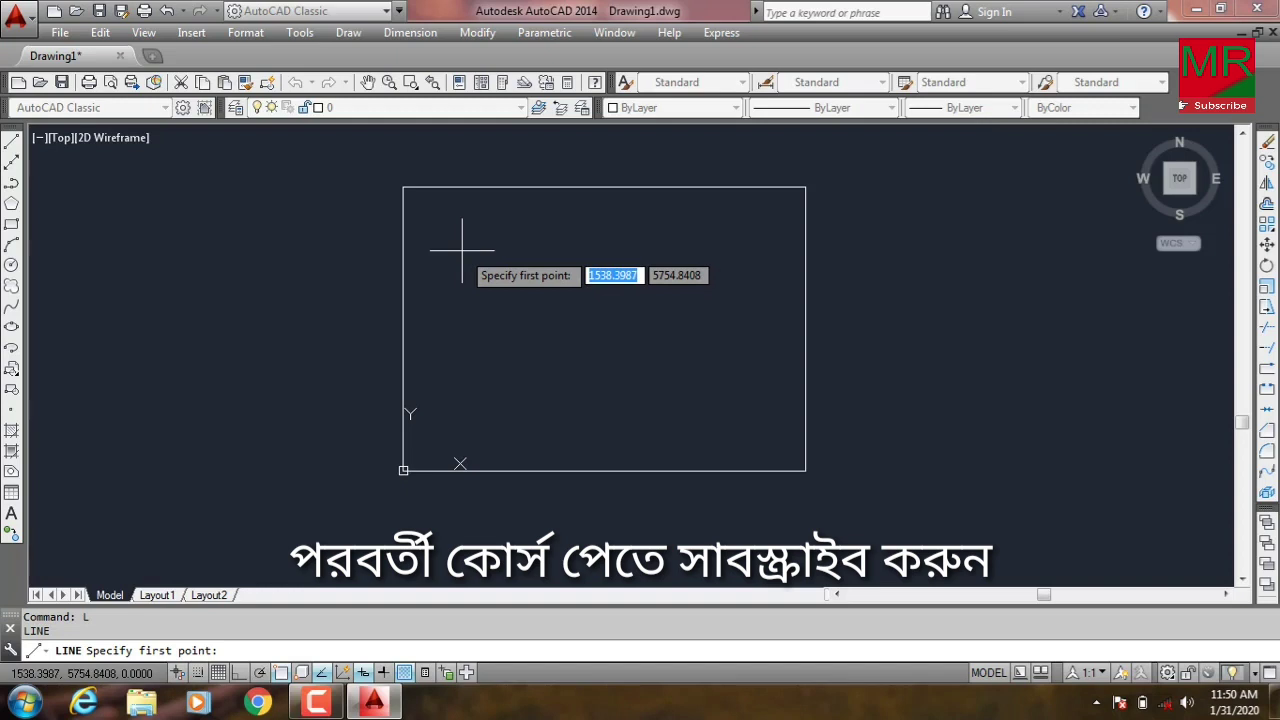
{"action": "left_click", "coordinate": [462, 250]}
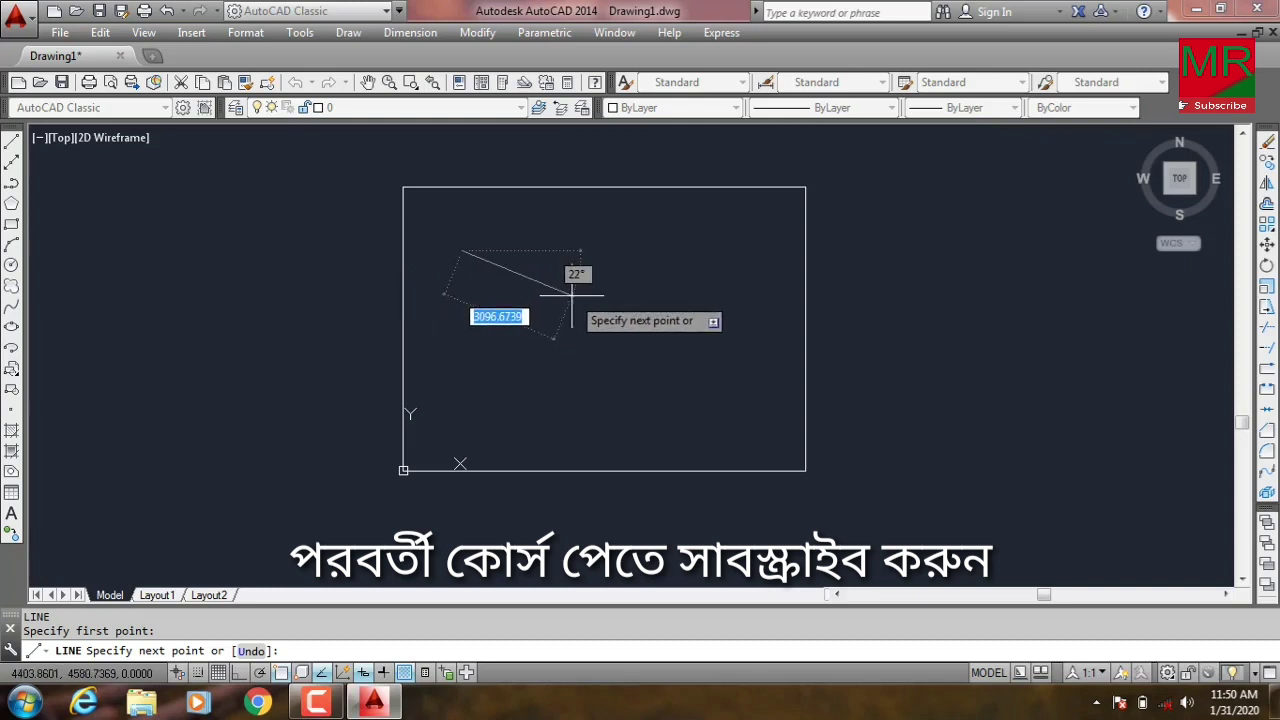
{"action": "key", "text": "F8"}
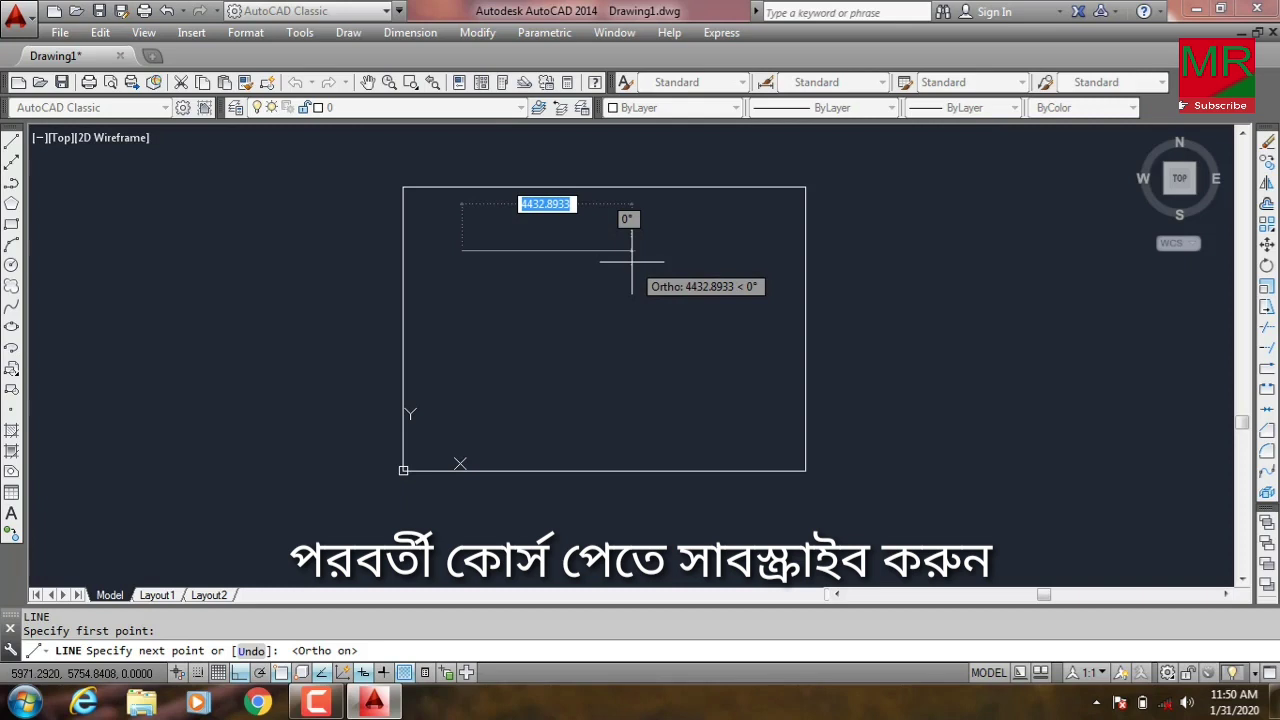
{"action": "key", "text": "F8"}
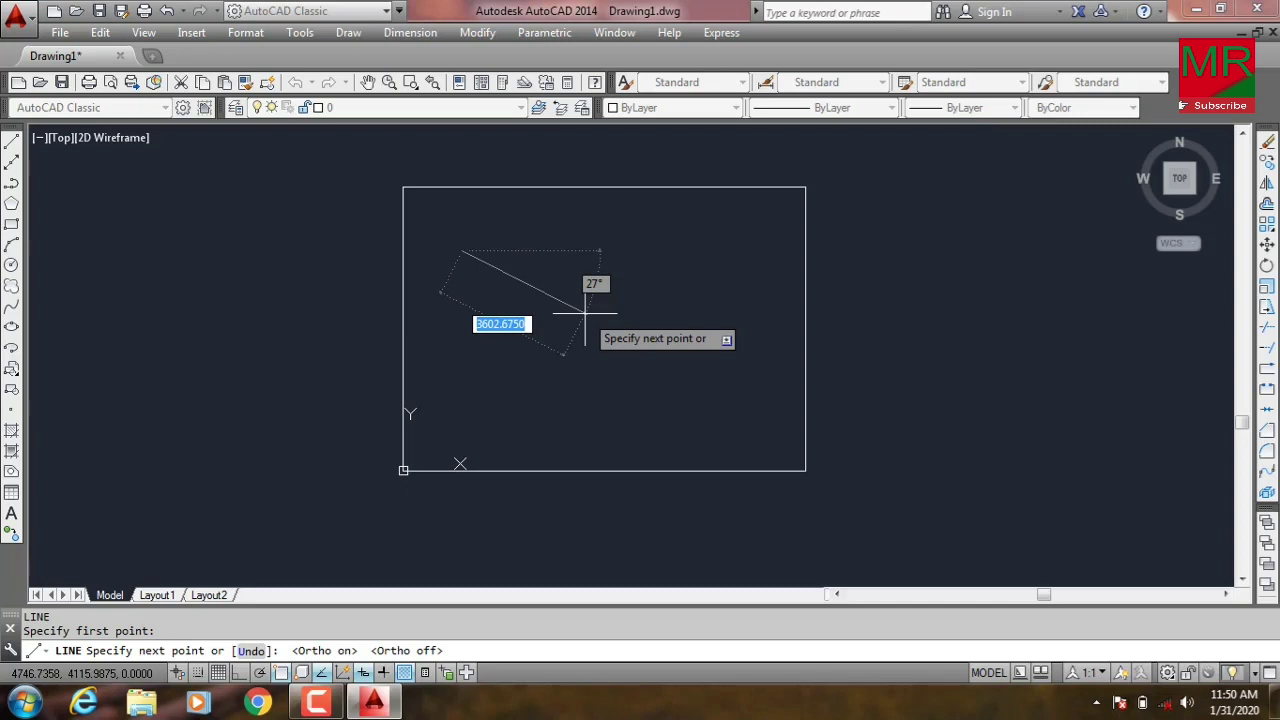
{"action": "key", "text": "F8"}
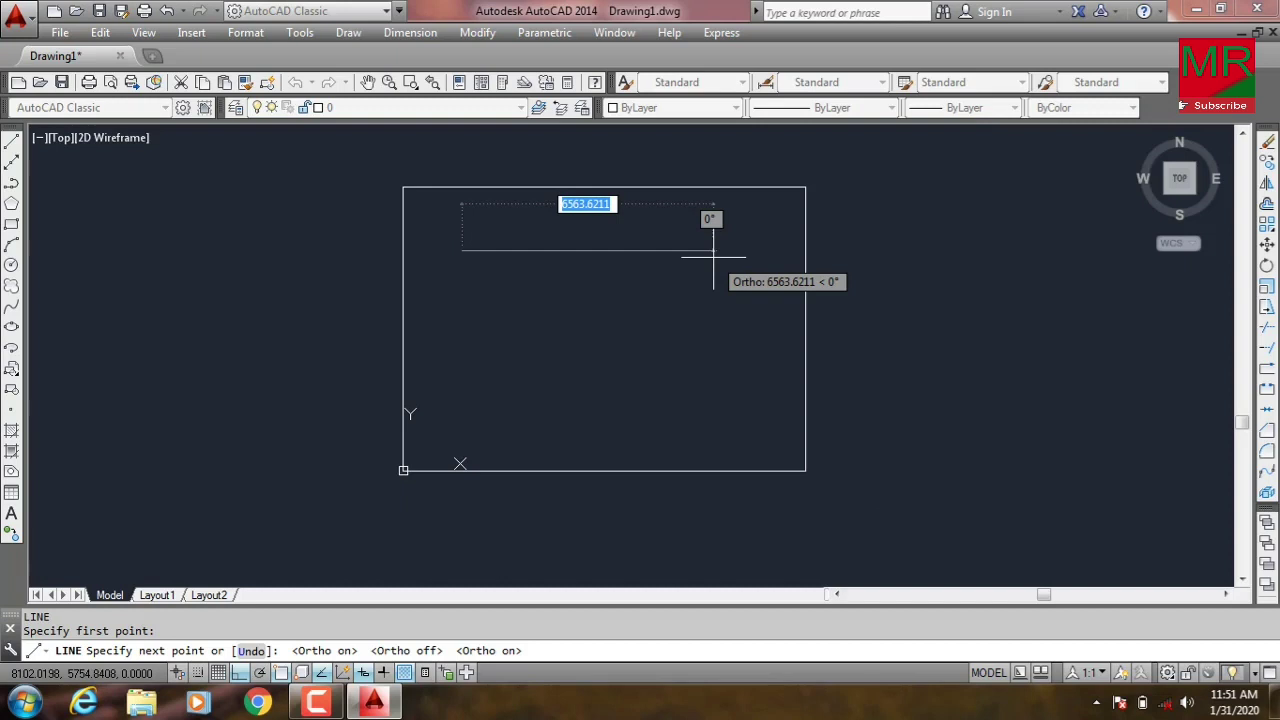
Draw the rectangle's 5000-unit top edge to the right
{"action": "type", "text": "5"}
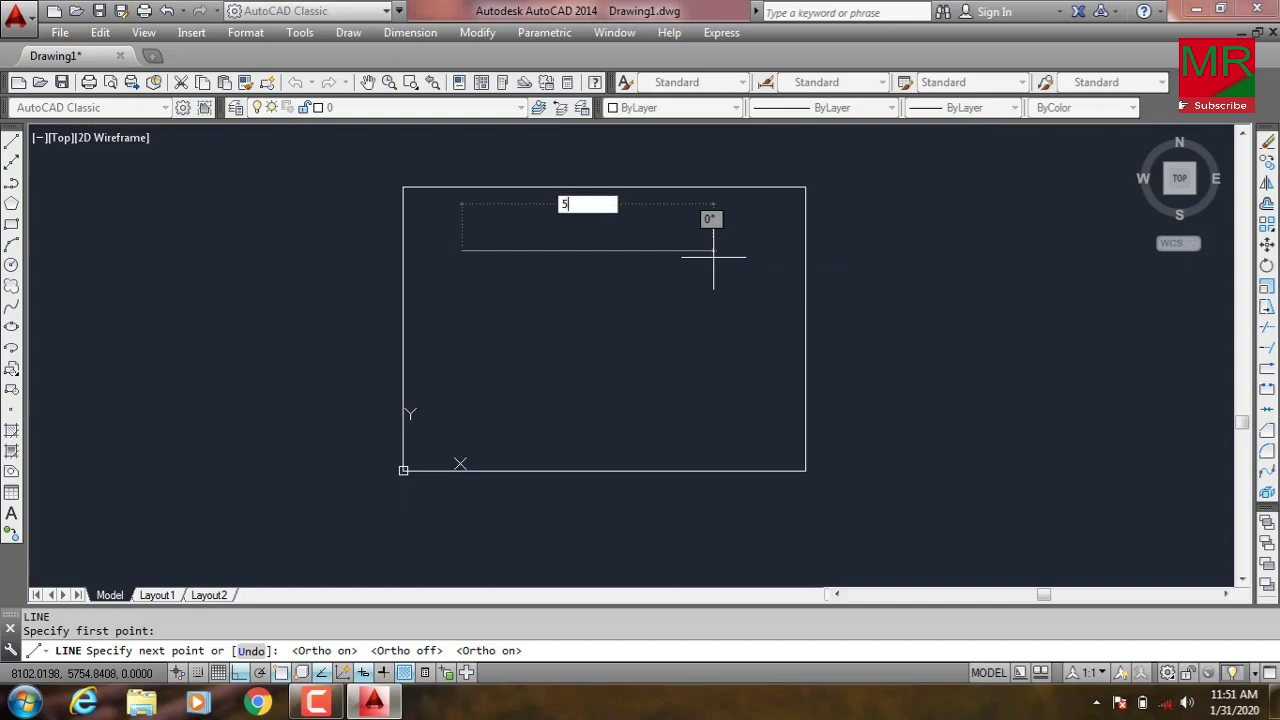
{"action": "type", "text": "00"}
{"action": "type", "text": "0"}
{"action": "key", "text": "Return"}
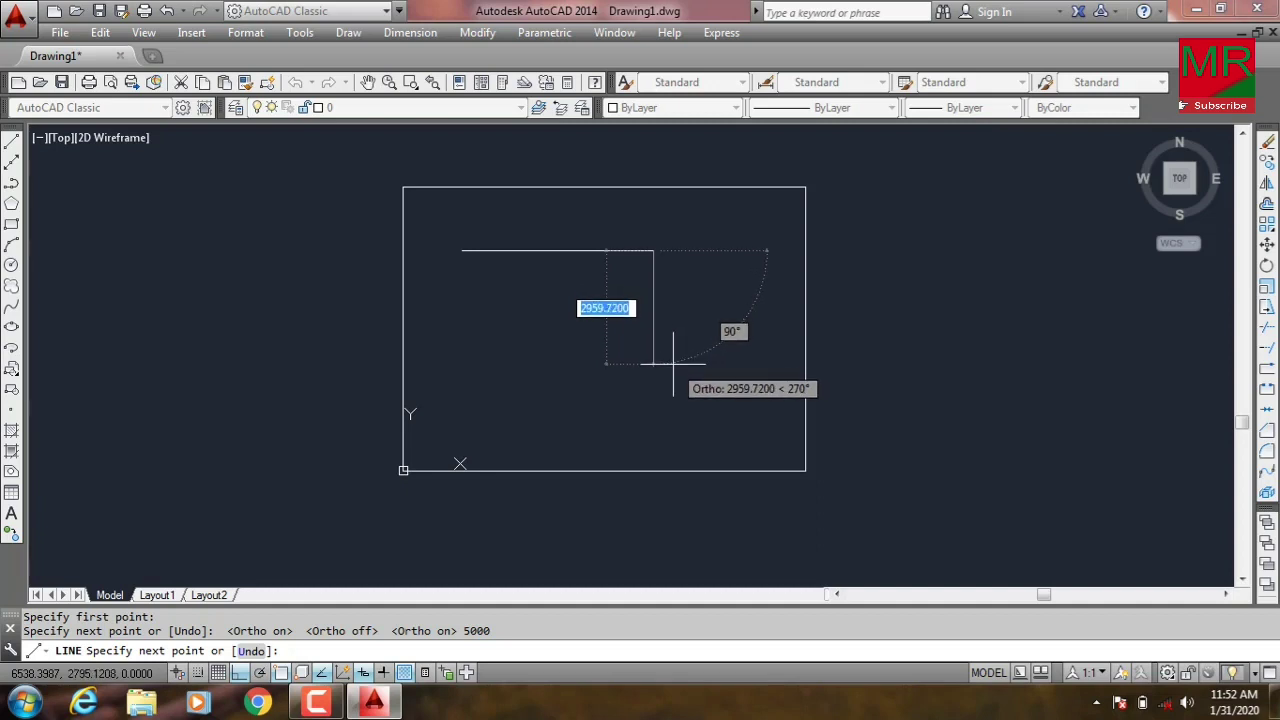
{"action": "type", "text": "45"}
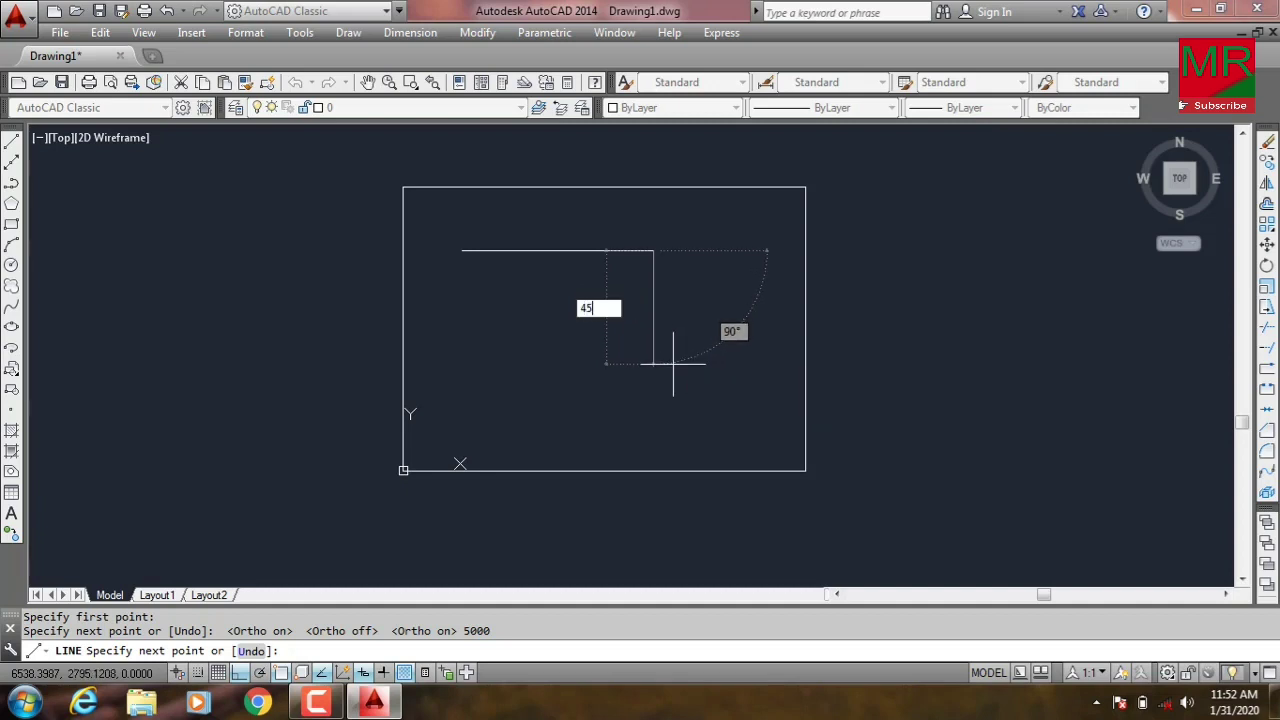
{"action": "type", "text": "00"}
Add the 4500 right side and 5000 bottom edge, then close at the start point
{"action": "key", "text": "Return"}
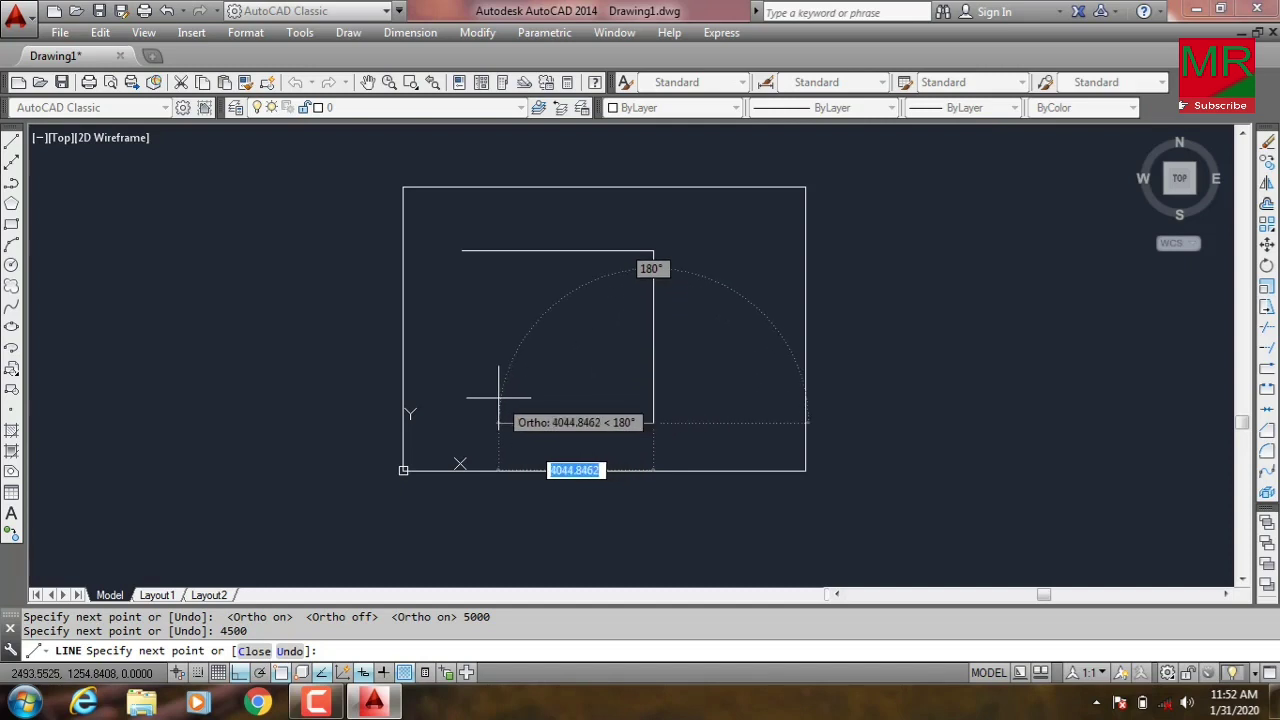
{"action": "type", "text": "5"}
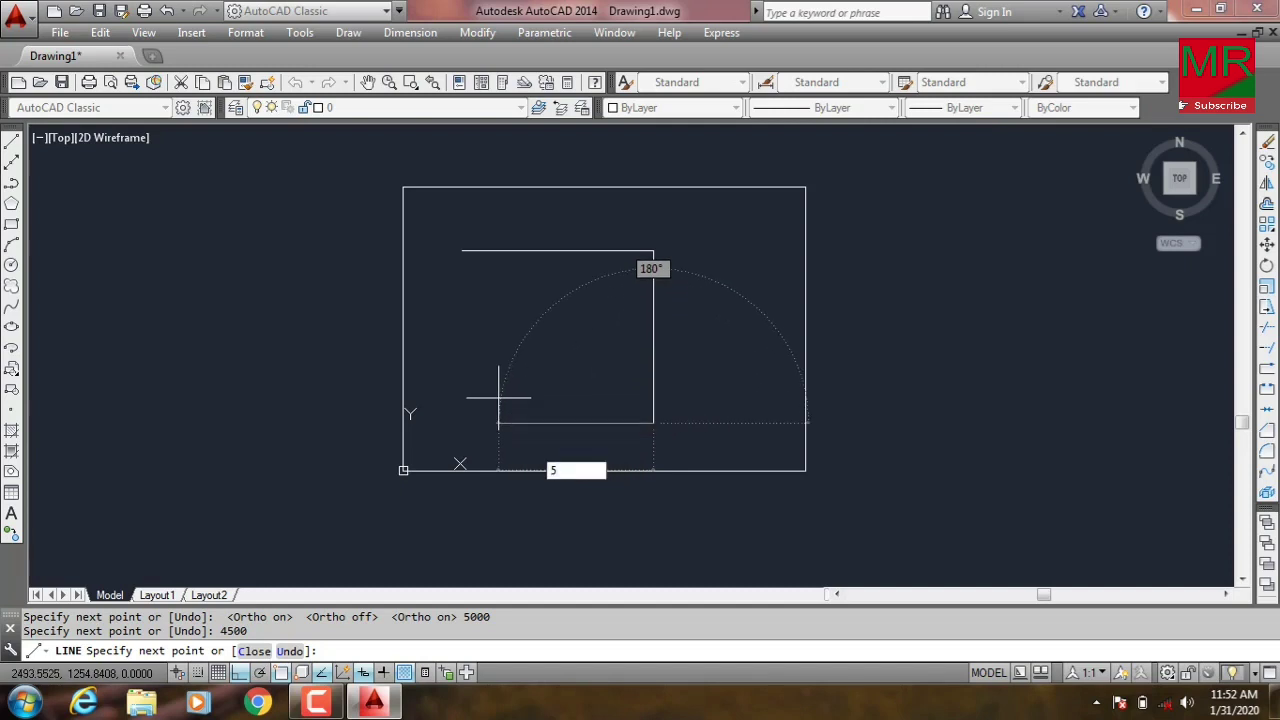
{"action": "type", "text": "000"}
{"action": "key", "text": "Return"}
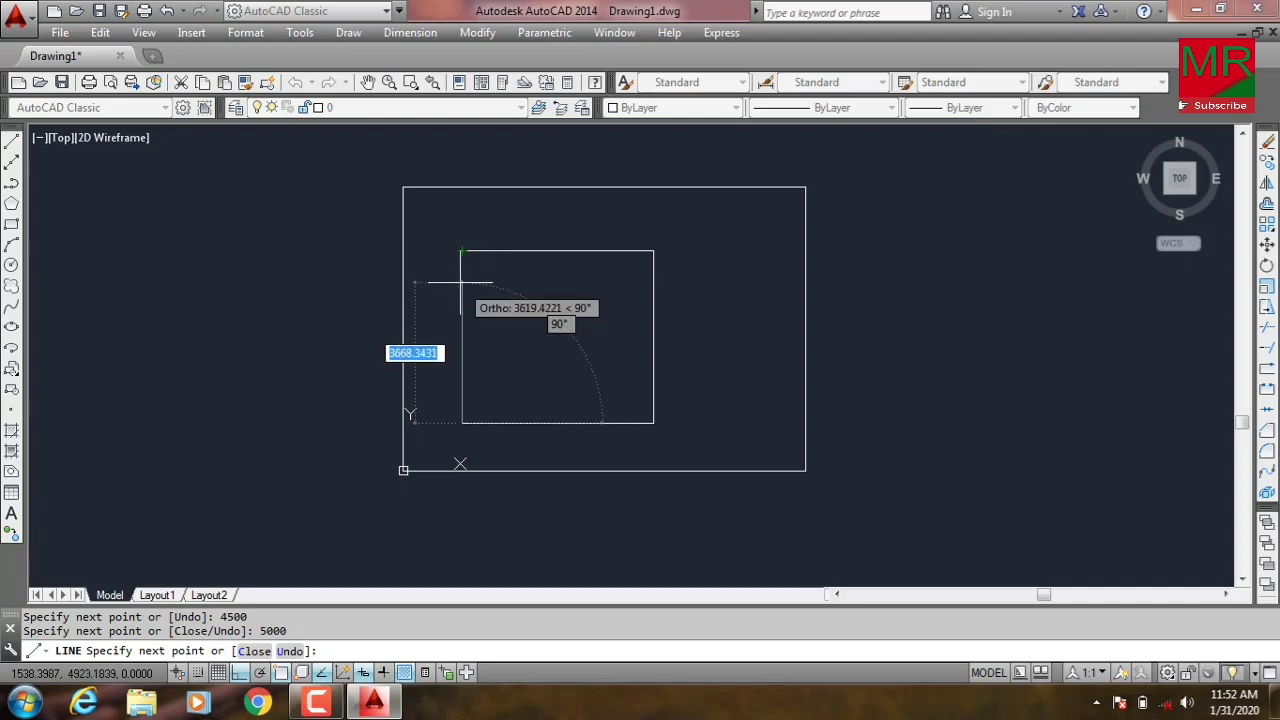
{"action": "left_click", "coordinate": [462, 250]}
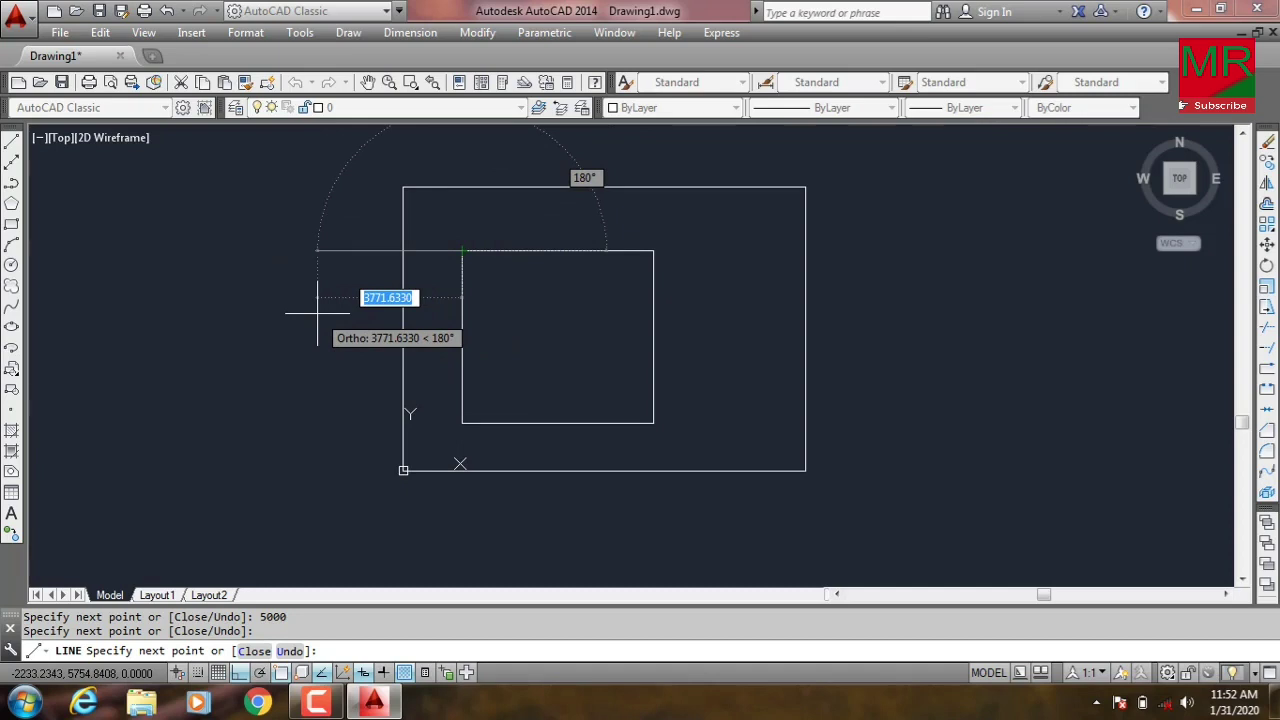
End the line command, leaving the closed 5000 by 4500 rectangle
{"action": "key", "text": "Escape"}
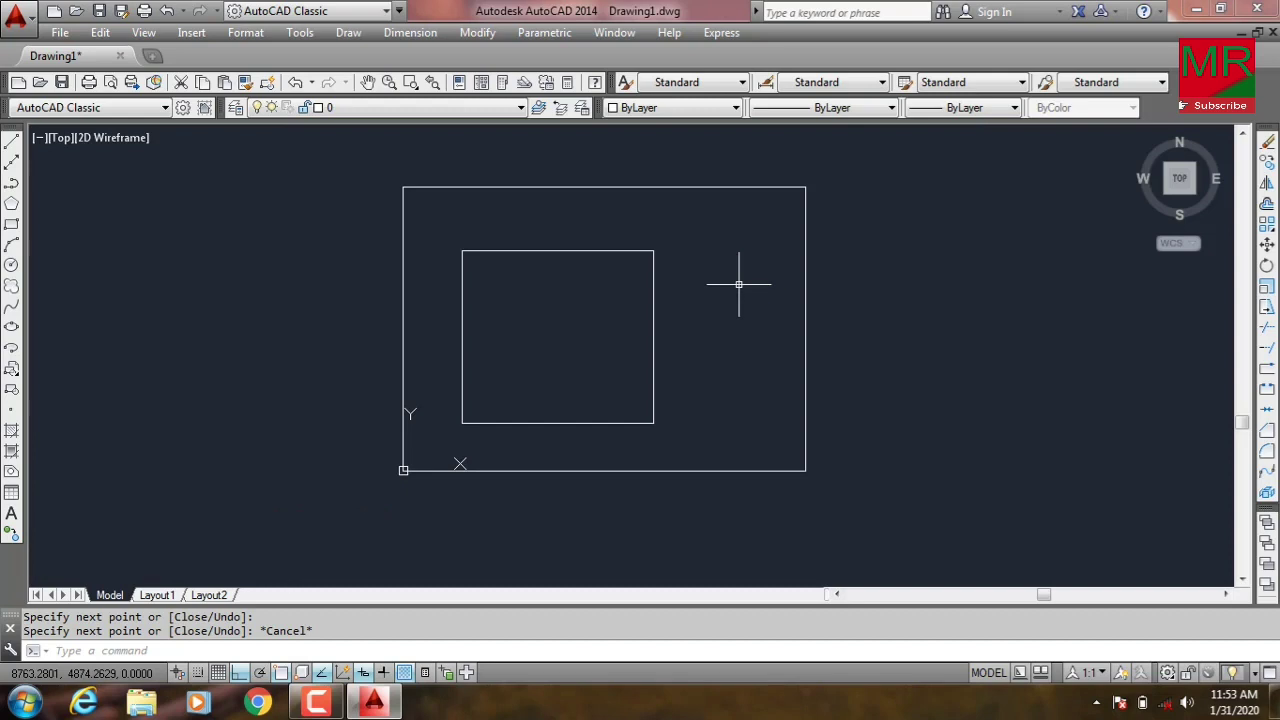
{"action": "type", "text": "O"}
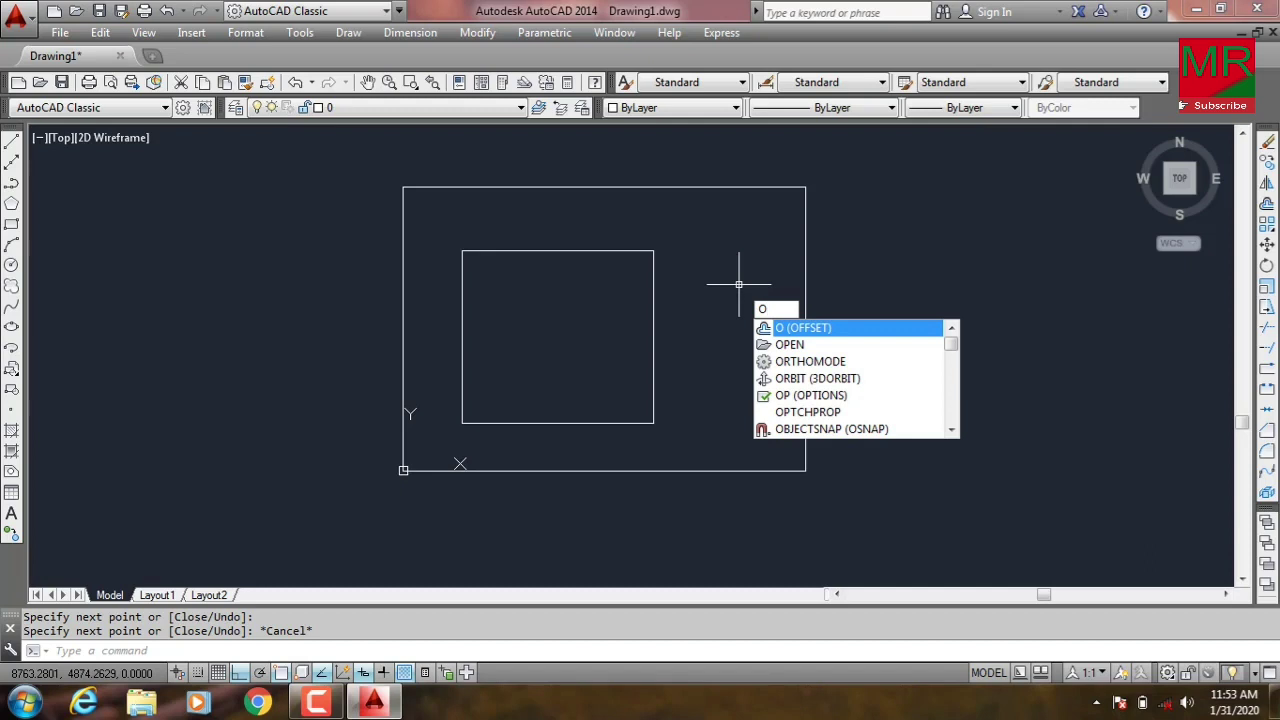
Start OFFSET with an offset distance of 200
{"action": "key", "text": "Return"}
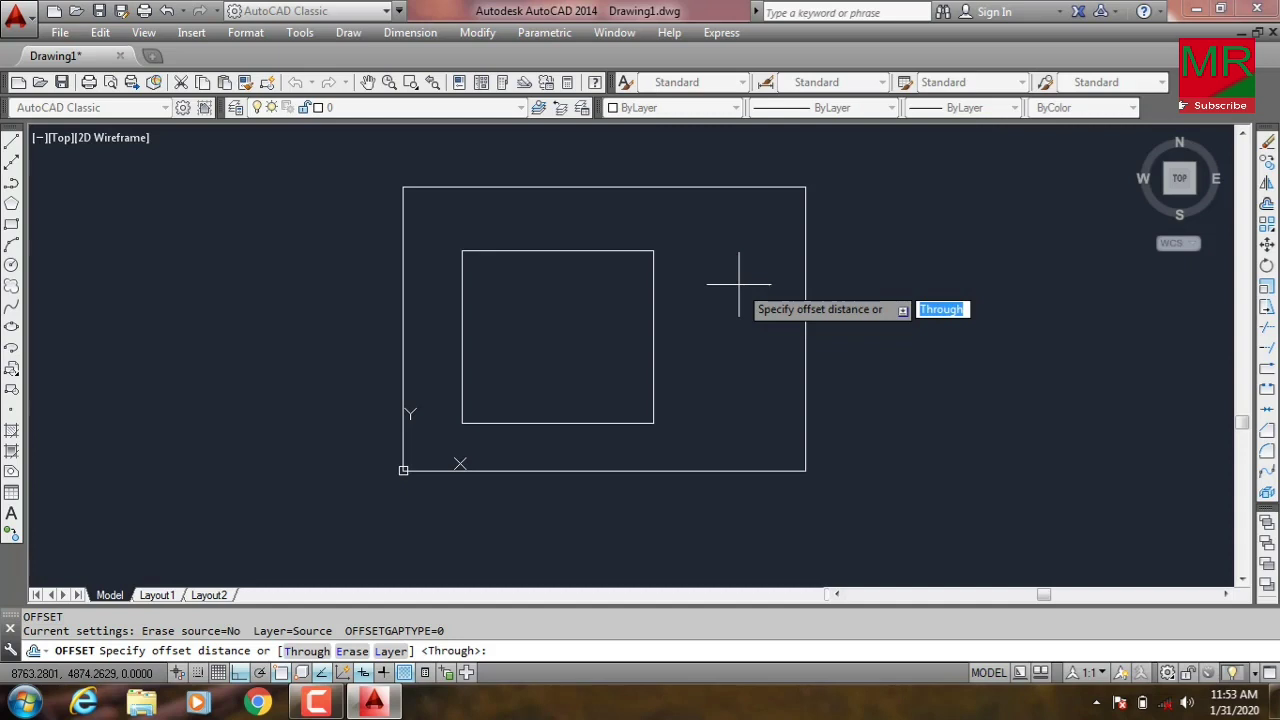
{"action": "type", "text": "20"}
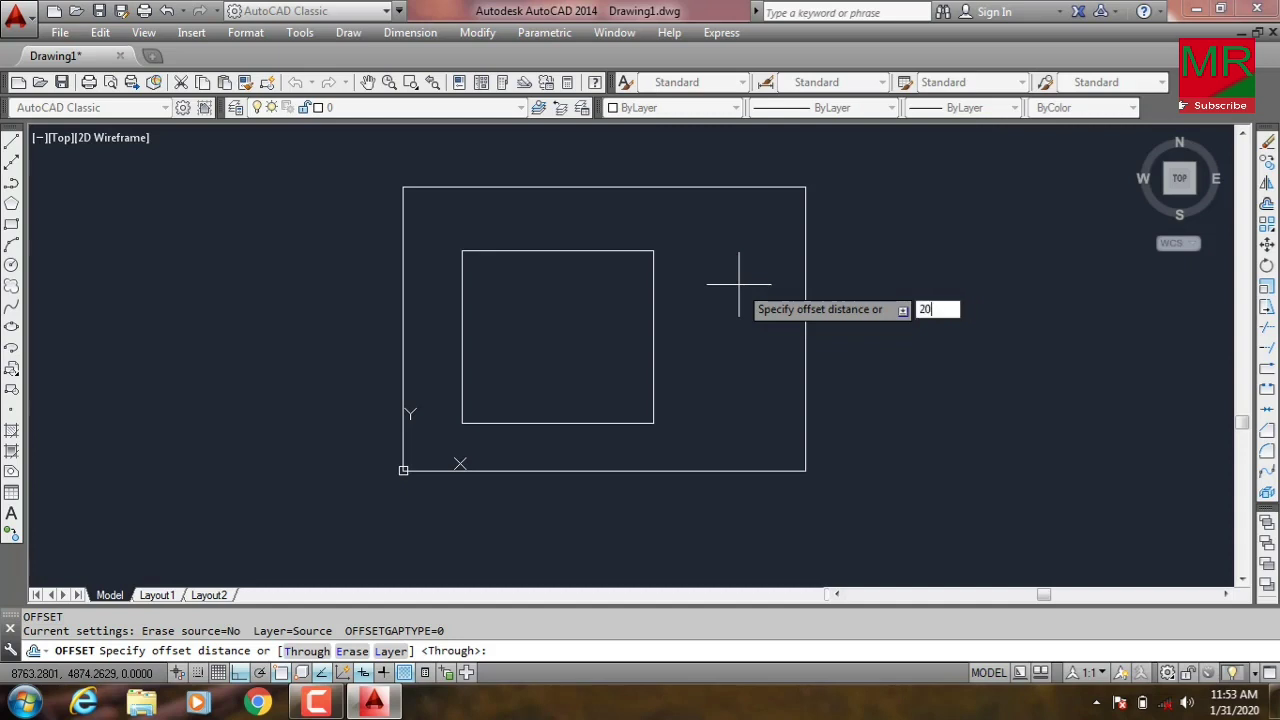
{"action": "type", "text": "0"}
{"action": "key", "text": "Return"}
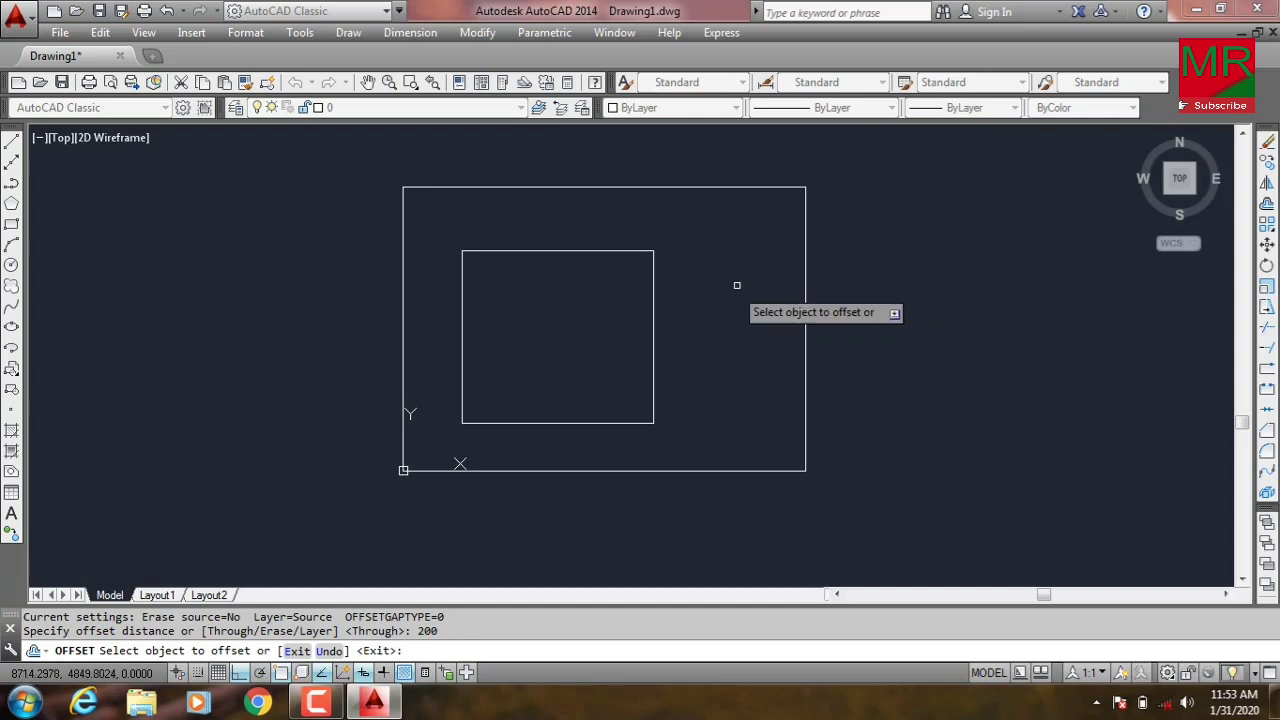
Offset the top, right, bottom and left edges of the inner rectangle 200 units outward
{"action": "left_click", "coordinate": [562, 251]}
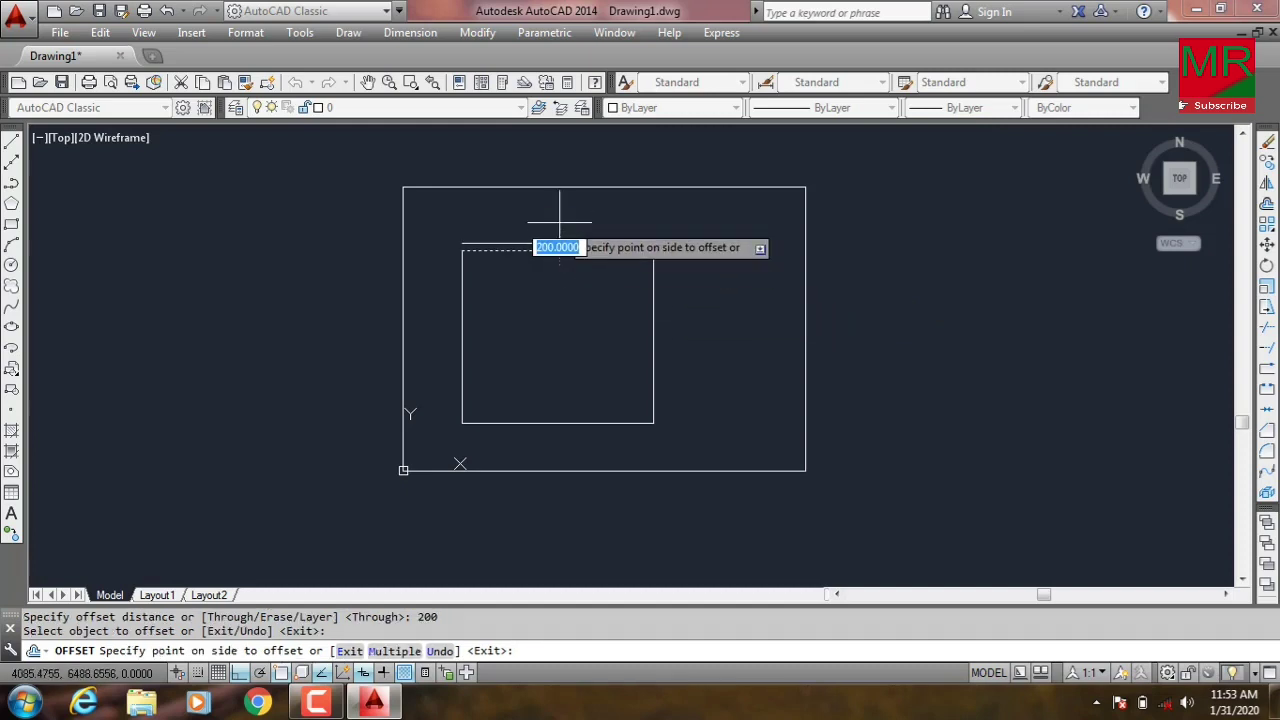
{"action": "left_click", "coordinate": [561, 228]}
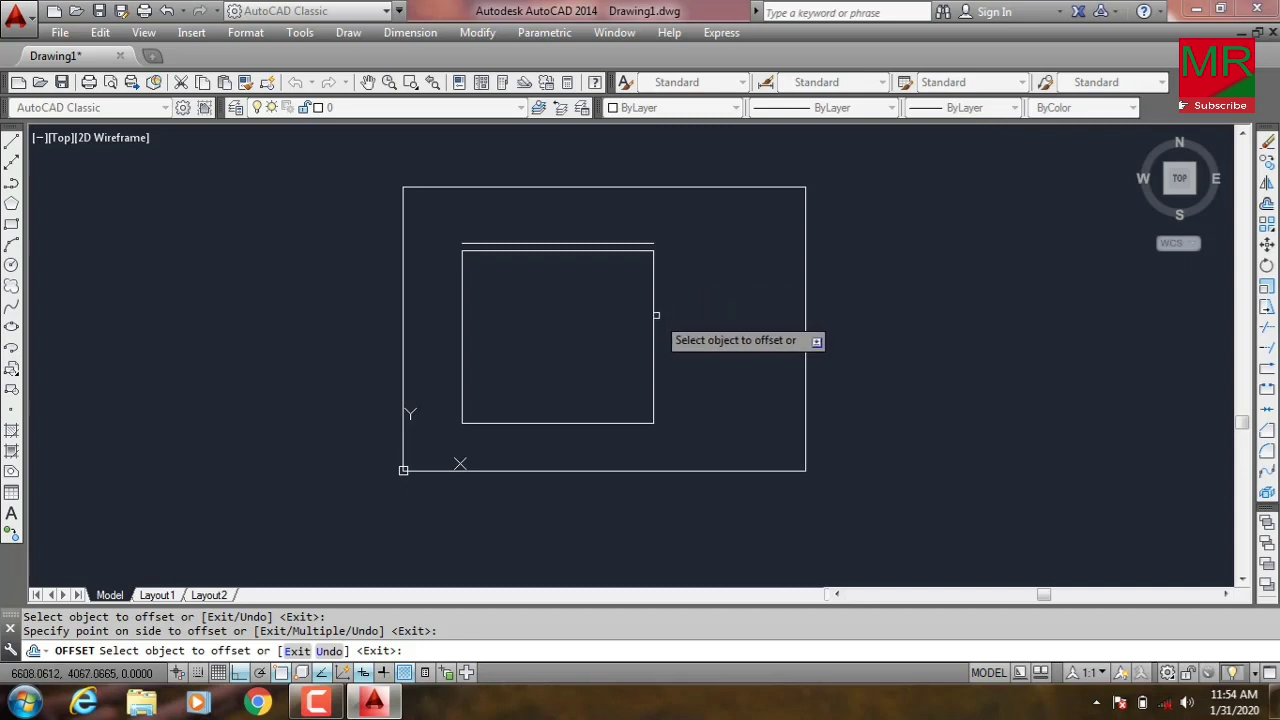
{"action": "left_click", "coordinate": [656, 315]}
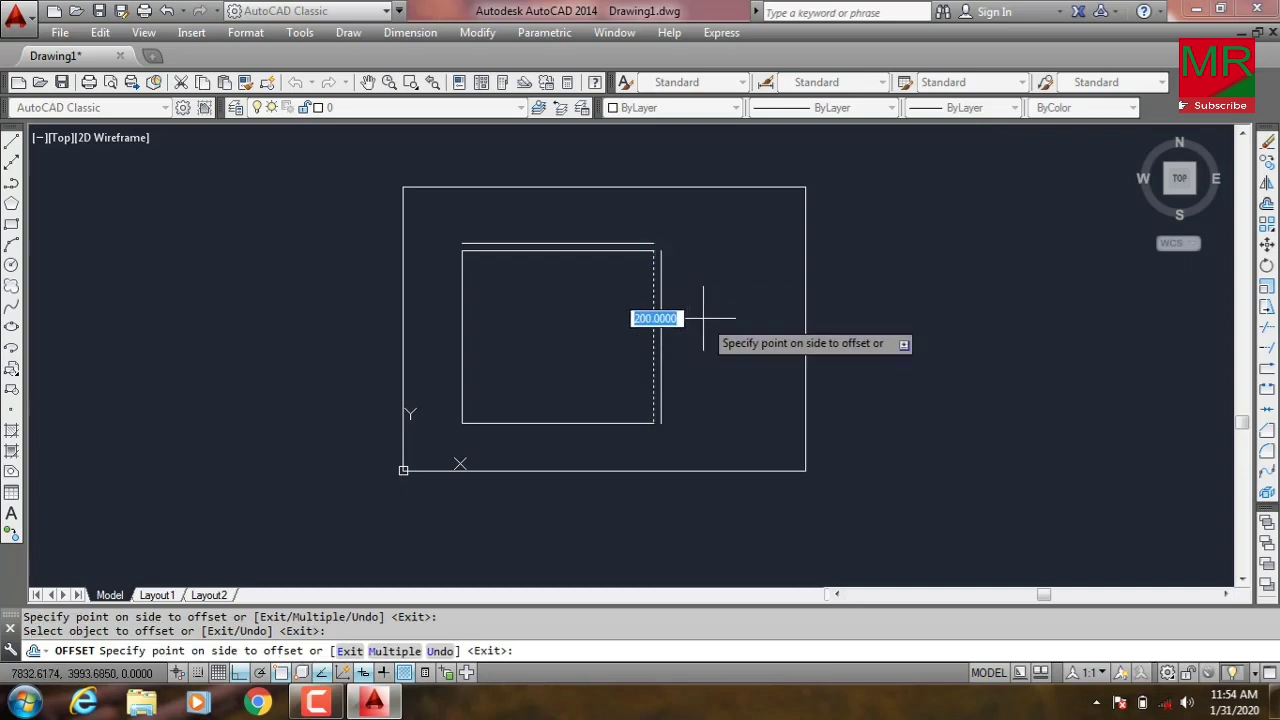
{"action": "left_click", "coordinate": [703, 318]}
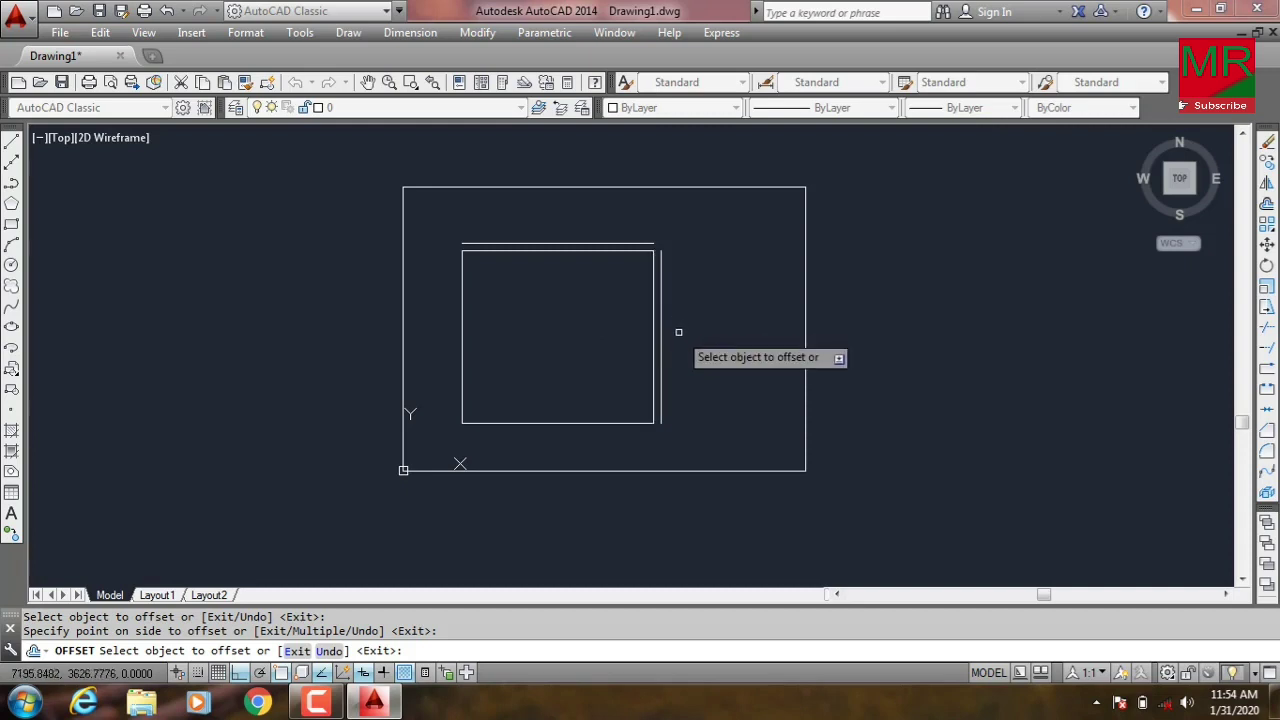
{"action": "left_click", "coordinate": [559, 424]}
{"action": "left_click", "coordinate": [558, 440]}
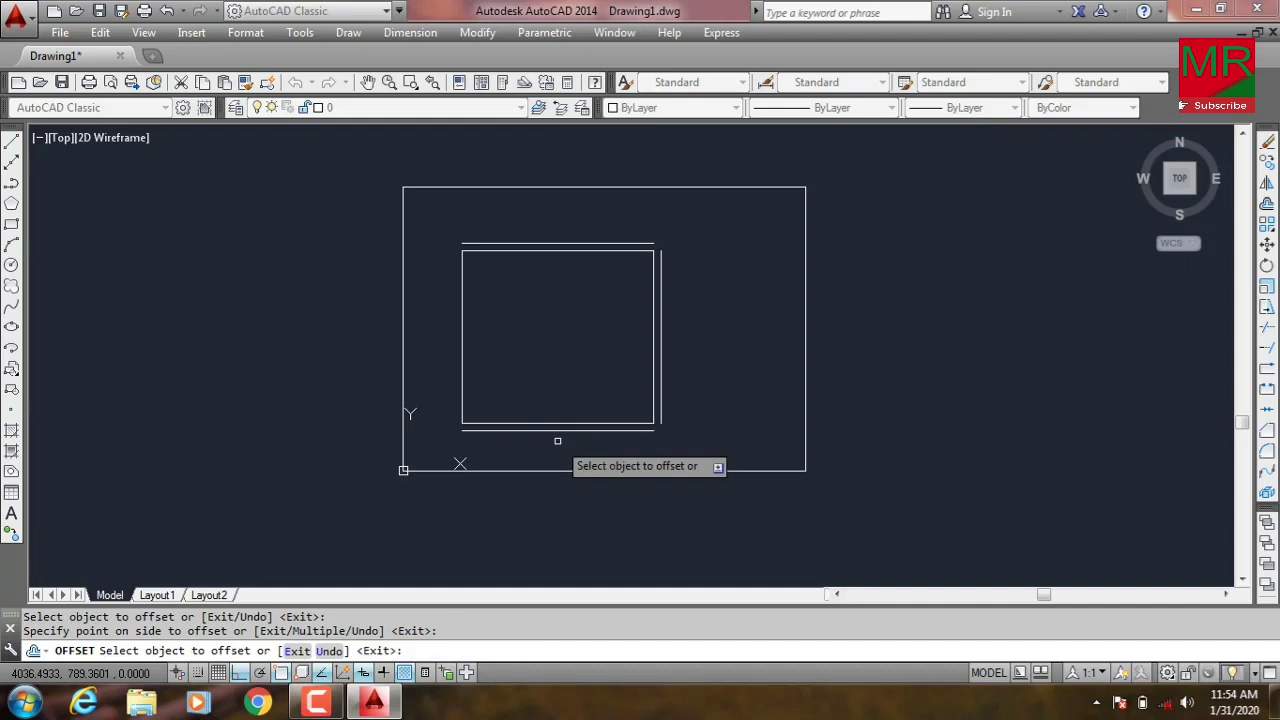
{"action": "left_click", "coordinate": [462, 337]}
{"action": "left_click", "coordinate": [430, 325]}
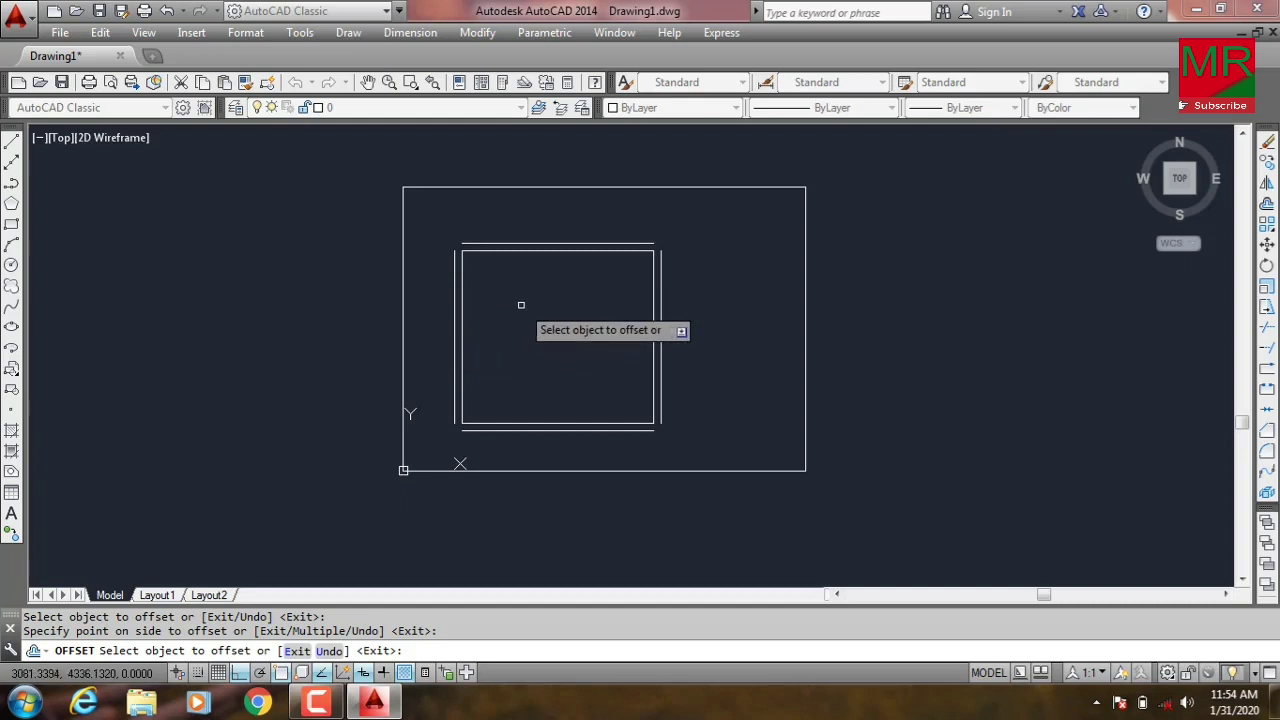
{"action": "key", "text": "Escape"}
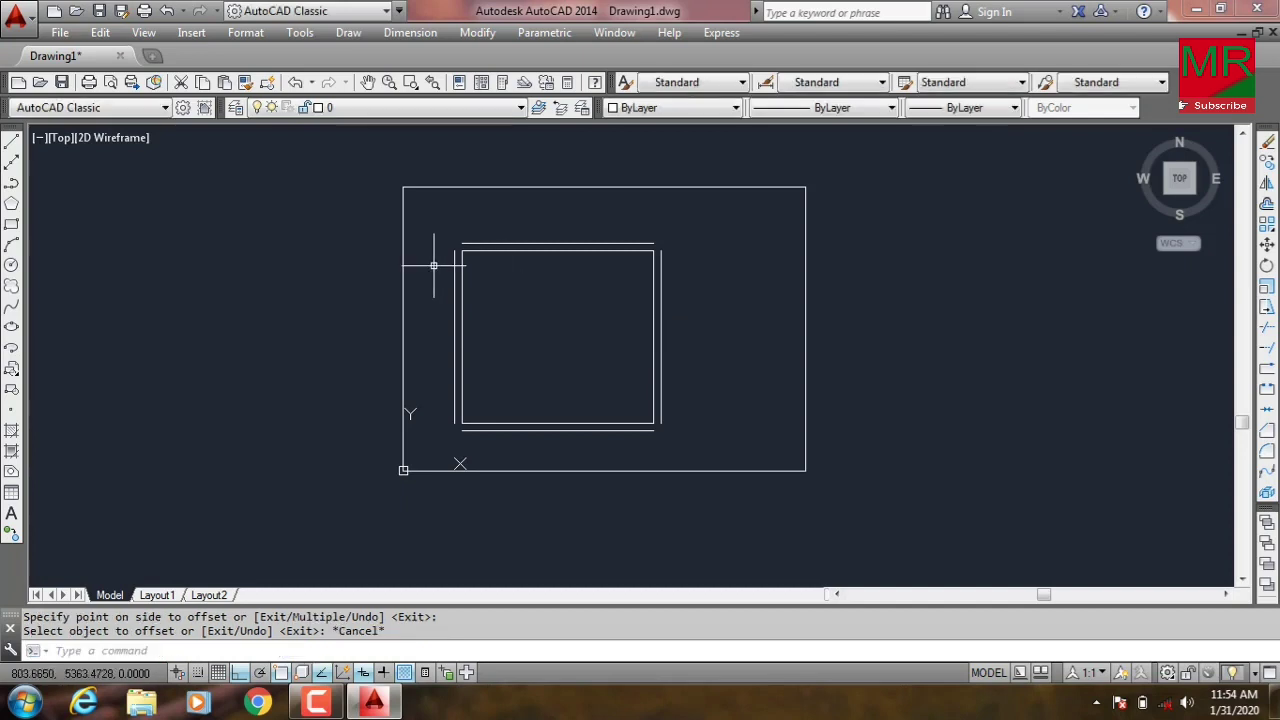
{"action": "scroll", "coordinate": [430, 265], "scroll_direction": "up", "scroll_amount": 2}
{"action": "scroll", "coordinate": [451, 252], "scroll_direction": "up", "scroll_amount": 2}
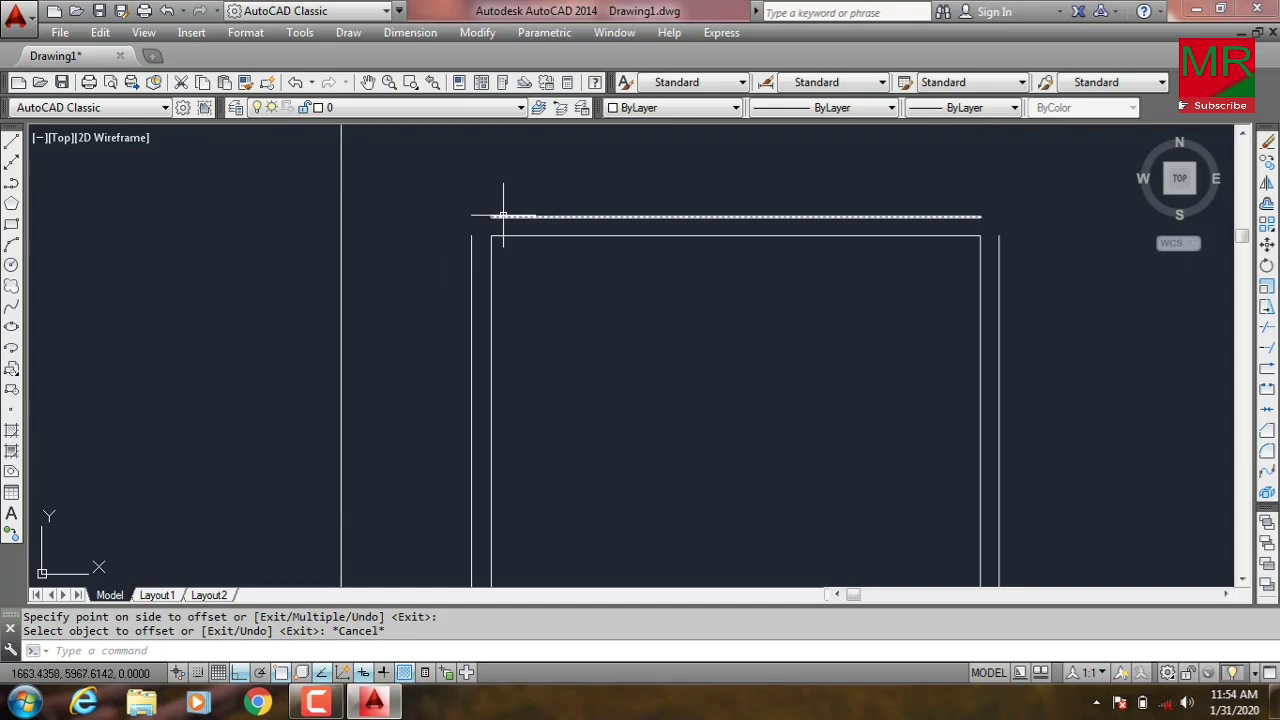
{"action": "scroll", "coordinate": [470, 241], "scroll_direction": "down", "scroll_amount": 1}
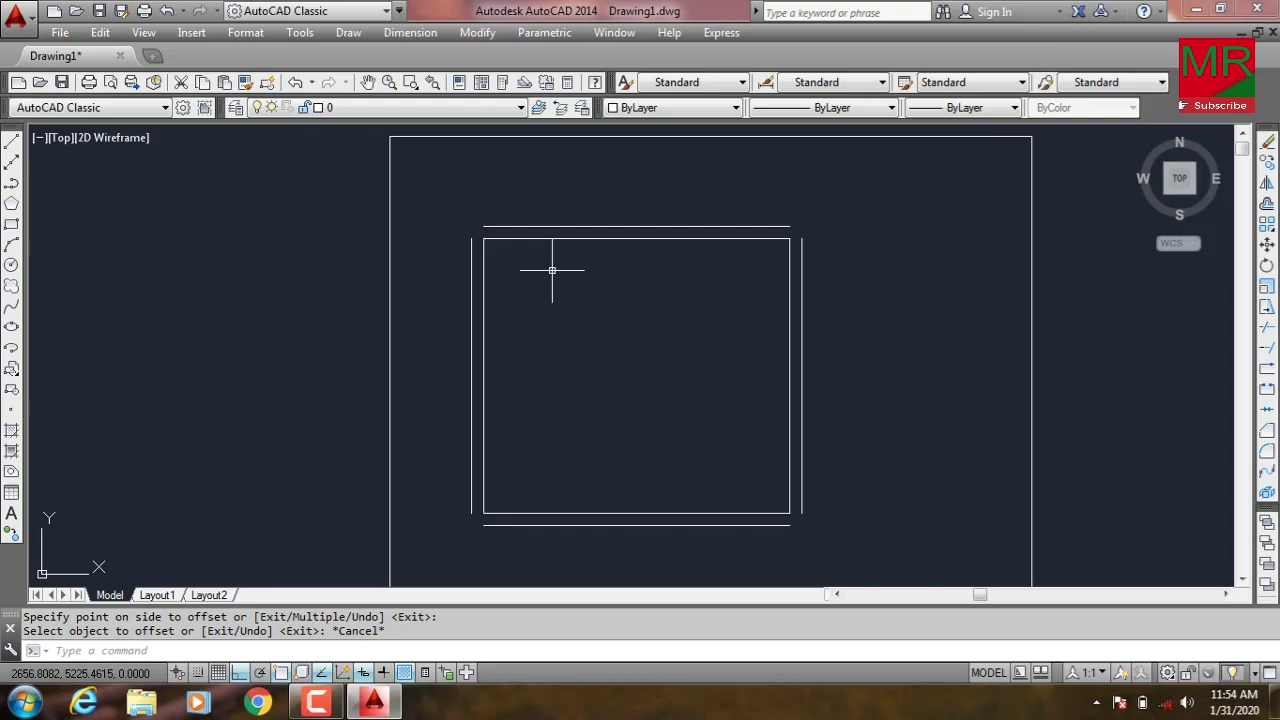
Fillet the outer left and outer top offset lines at radius 0 into a sharp corner
{"action": "type", "text": "F"}
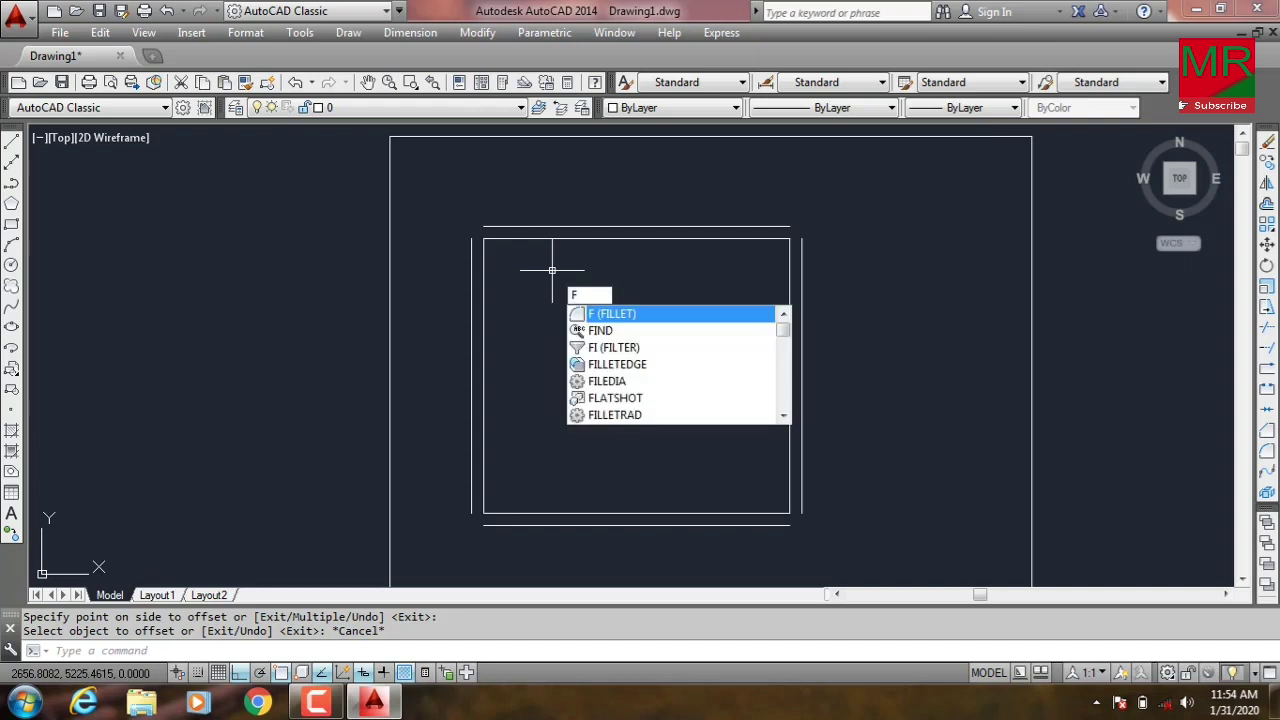
{"action": "key", "text": "Return"}
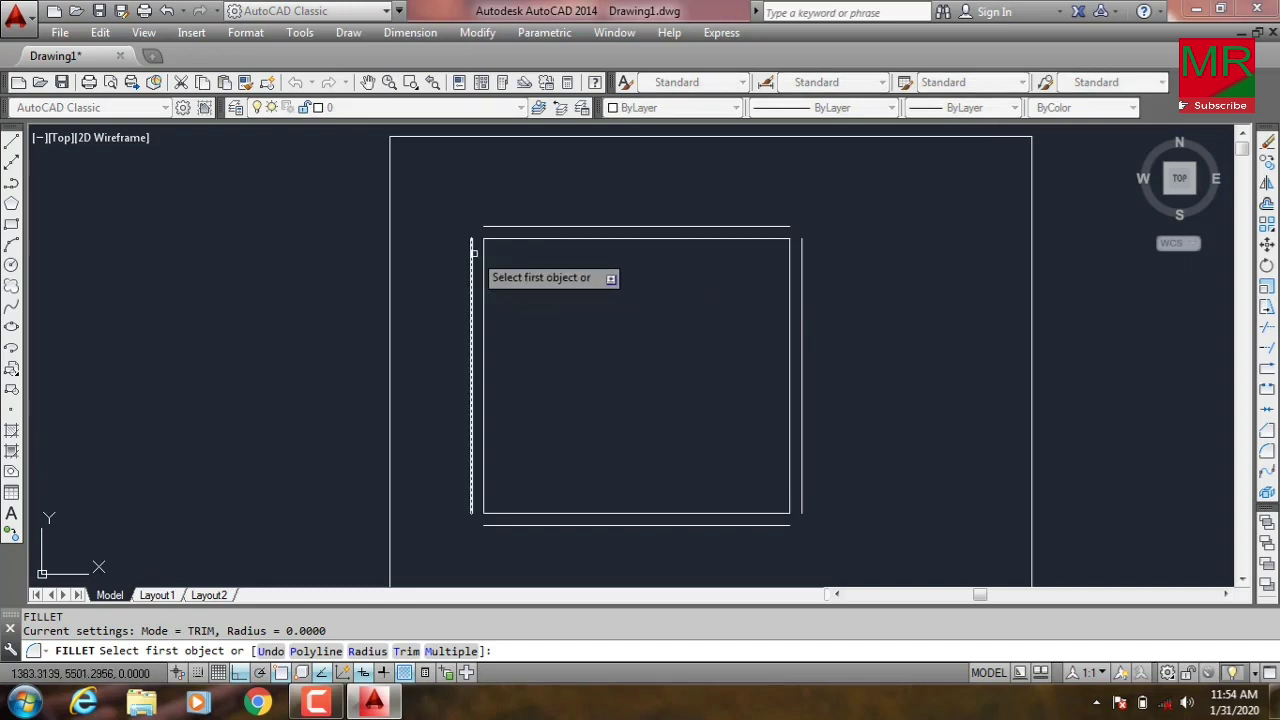
{"action": "scroll", "coordinate": [471, 252], "scroll_direction": "down", "scroll_amount": 2}
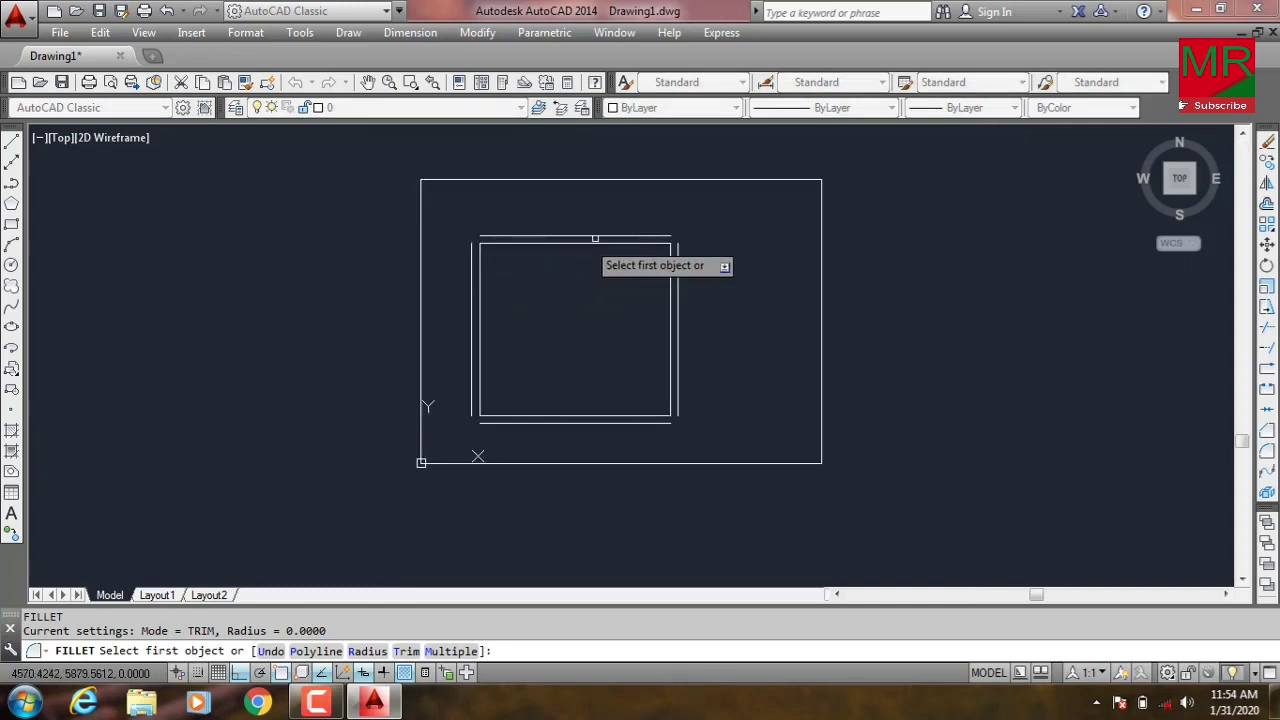
{"action": "scroll", "coordinate": [532, 263], "scroll_direction": "up", "scroll_amount": 4}
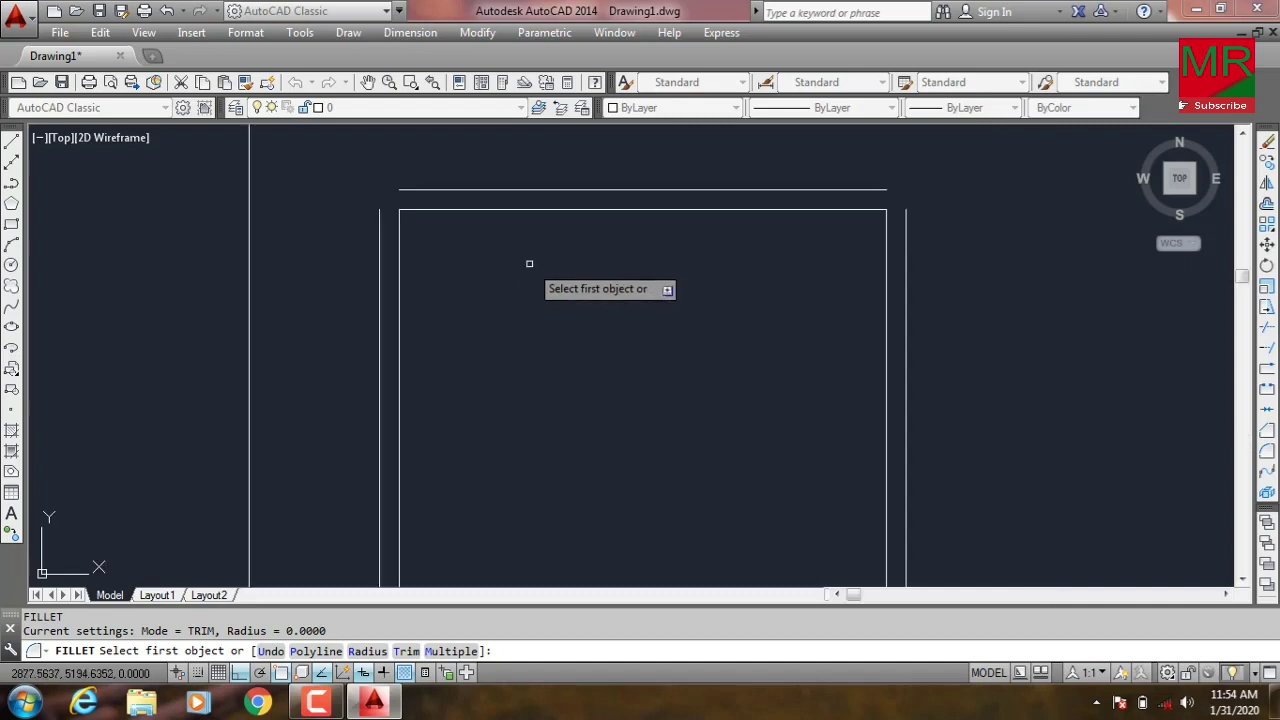
{"action": "left_click", "coordinate": [380, 215]}
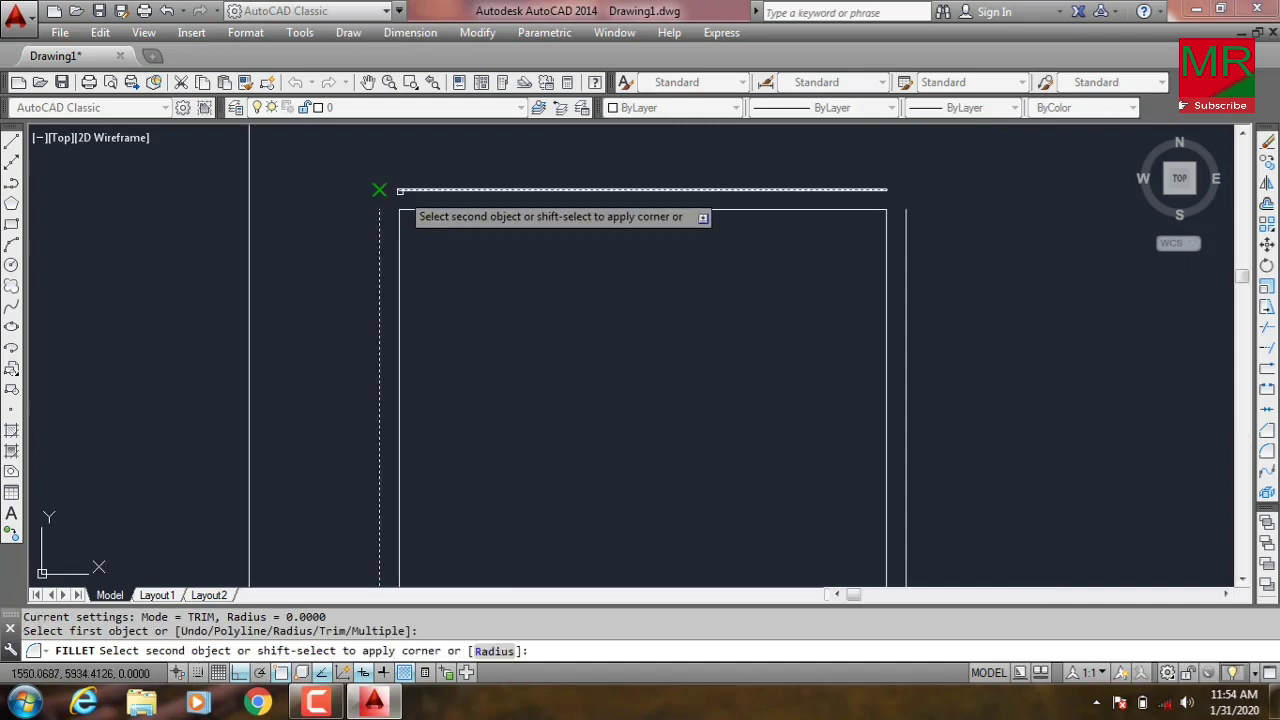
{"action": "left_click", "coordinate": [382, 190]}
{"action": "scroll", "coordinate": [592, 247], "scroll_direction": "down", "scroll_amount": 2}
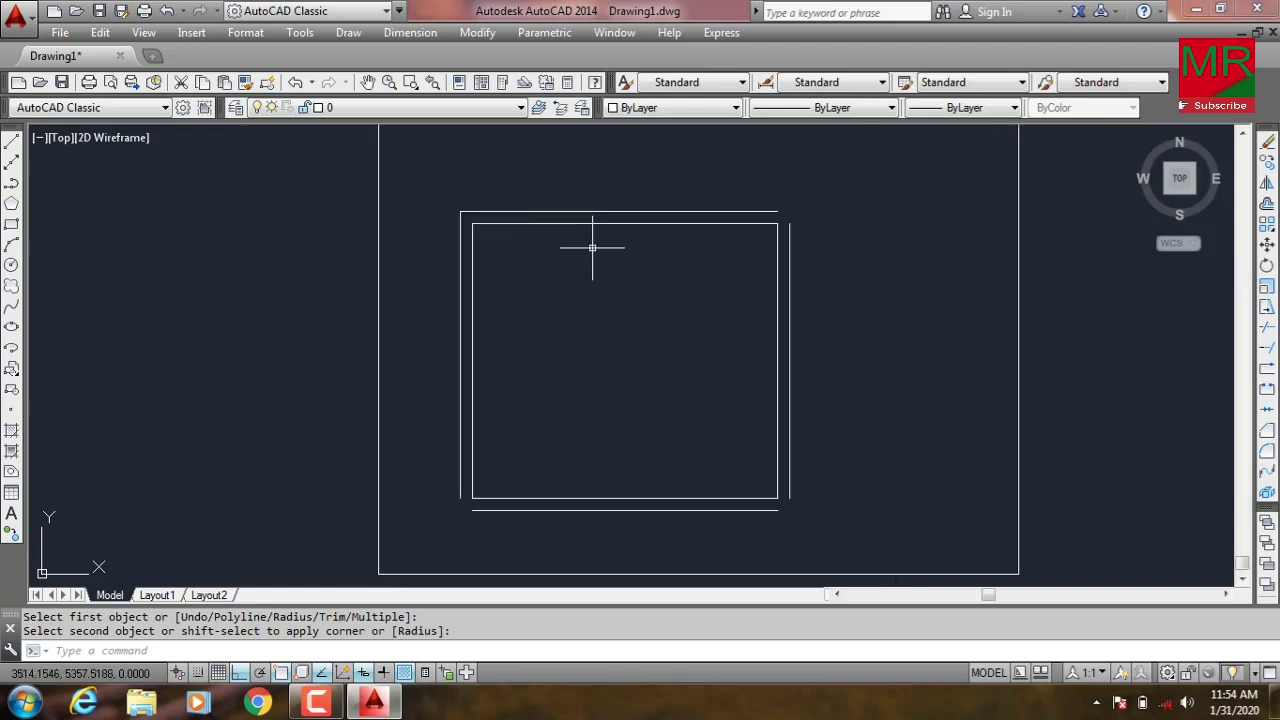
{"action": "scroll", "coordinate": [592, 247], "scroll_direction": "up", "scroll_amount": 2}
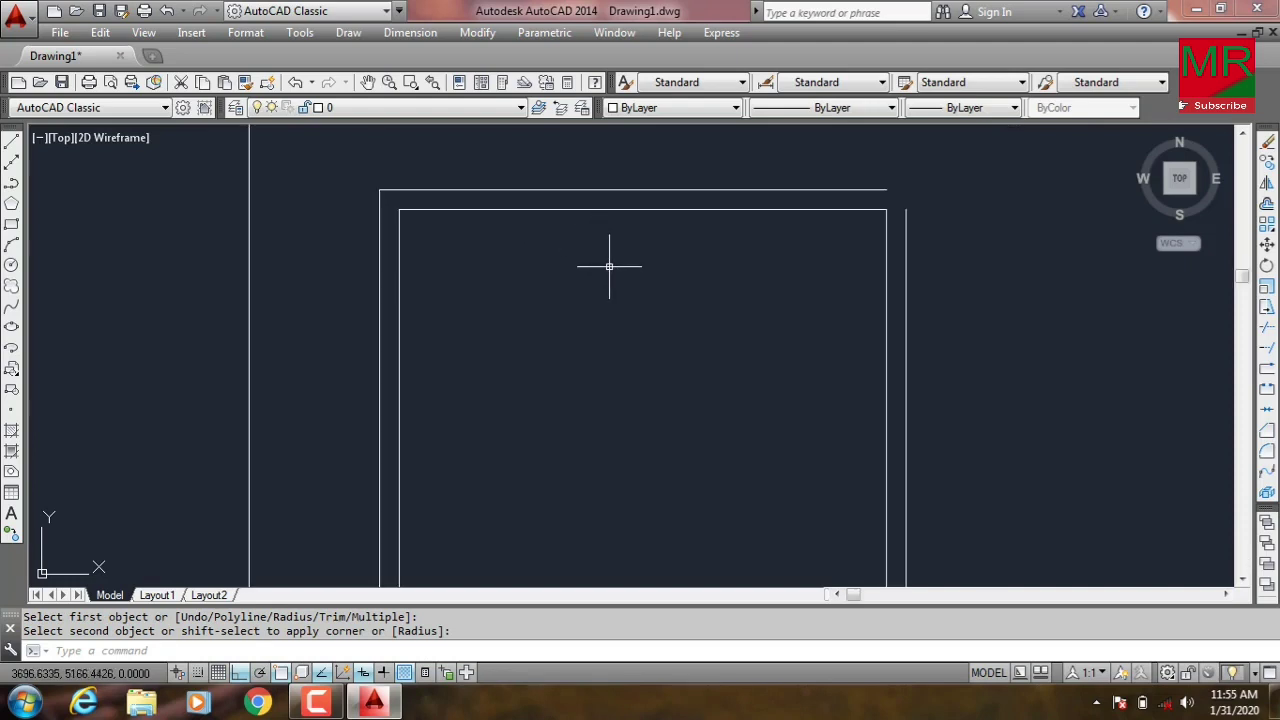
{"action": "scroll", "coordinate": [609, 266], "scroll_direction": "down", "scroll_amount": 3}
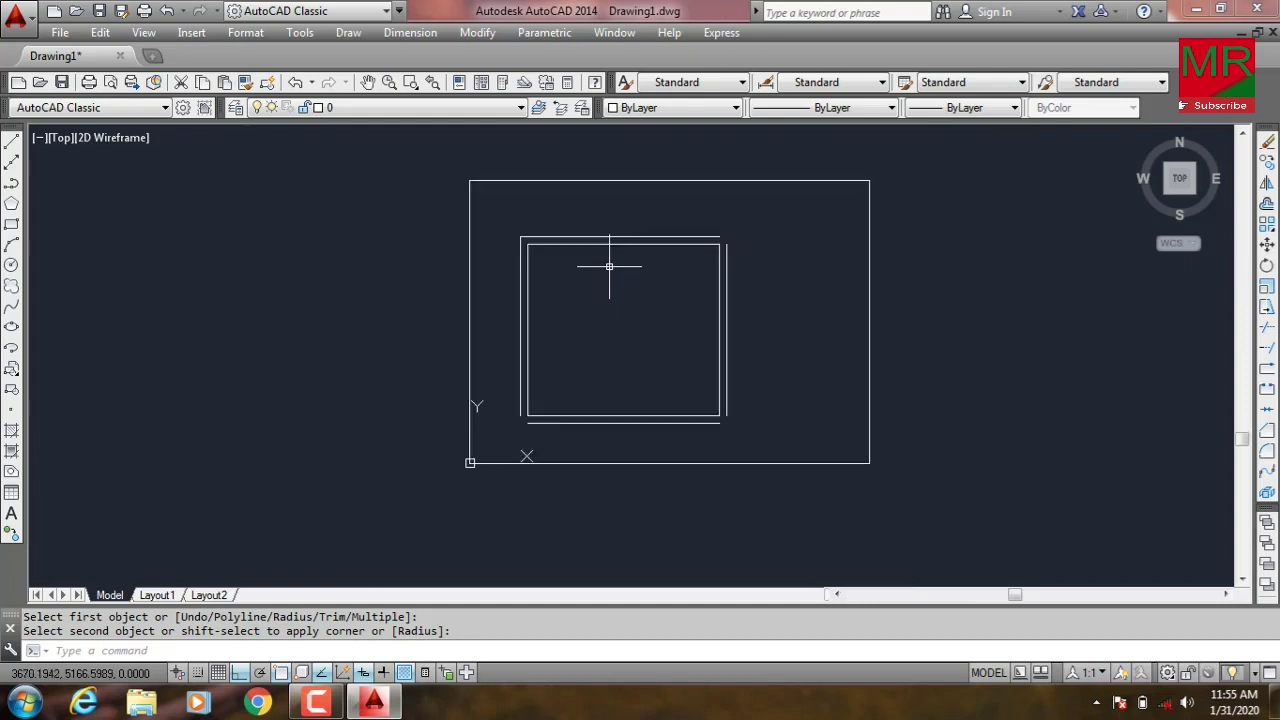
{"action": "scroll", "coordinate": [609, 266], "scroll_direction": "up", "scroll_amount": 3}
{"action": "scroll", "coordinate": [690, 277], "scroll_direction": "up", "scroll_amount": 1}
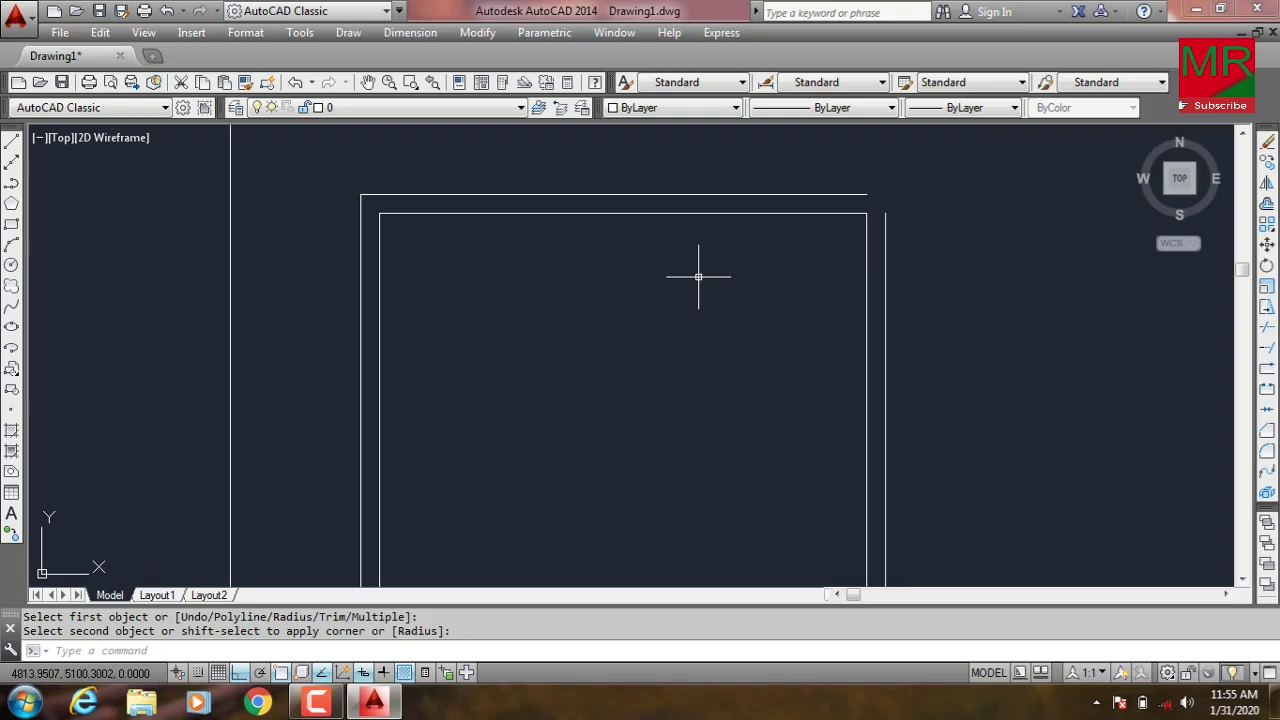
Fillet the outer top and right lines into a sharp top-right corner
{"action": "type", "text": "f"}
{"action": "key", "text": "Return"}
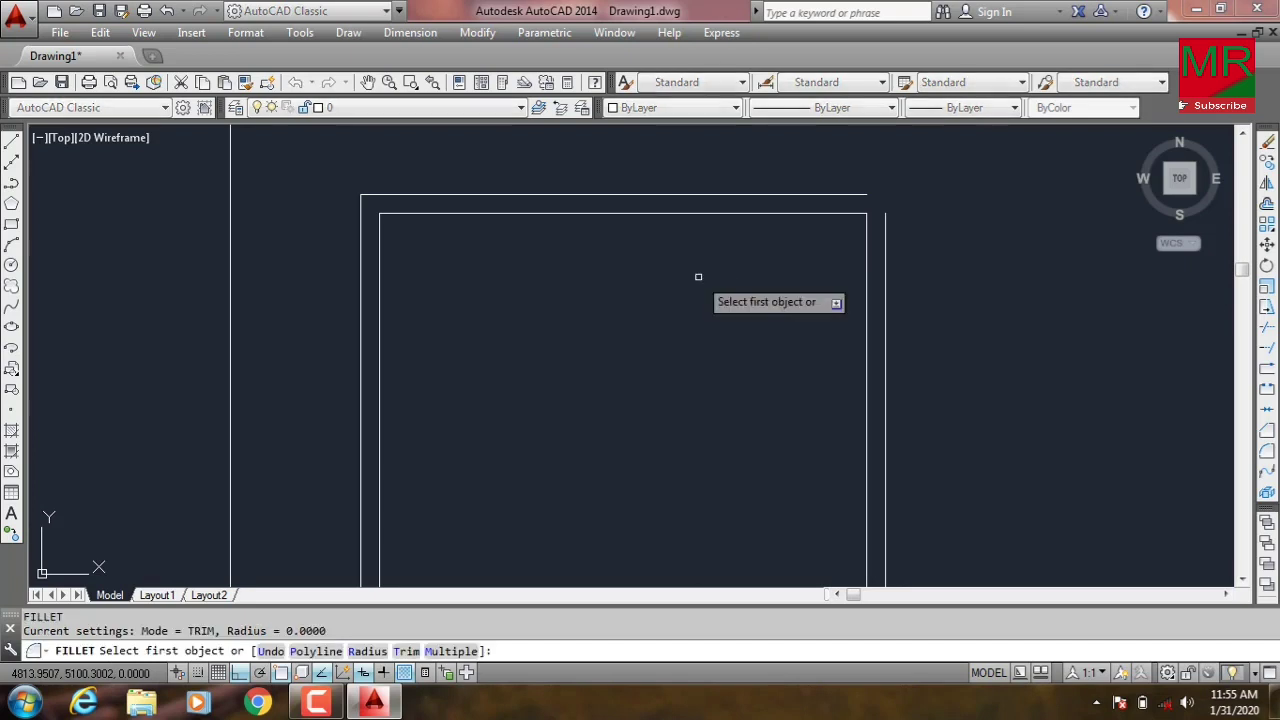
{"action": "left_click", "coordinate": [856, 195]}
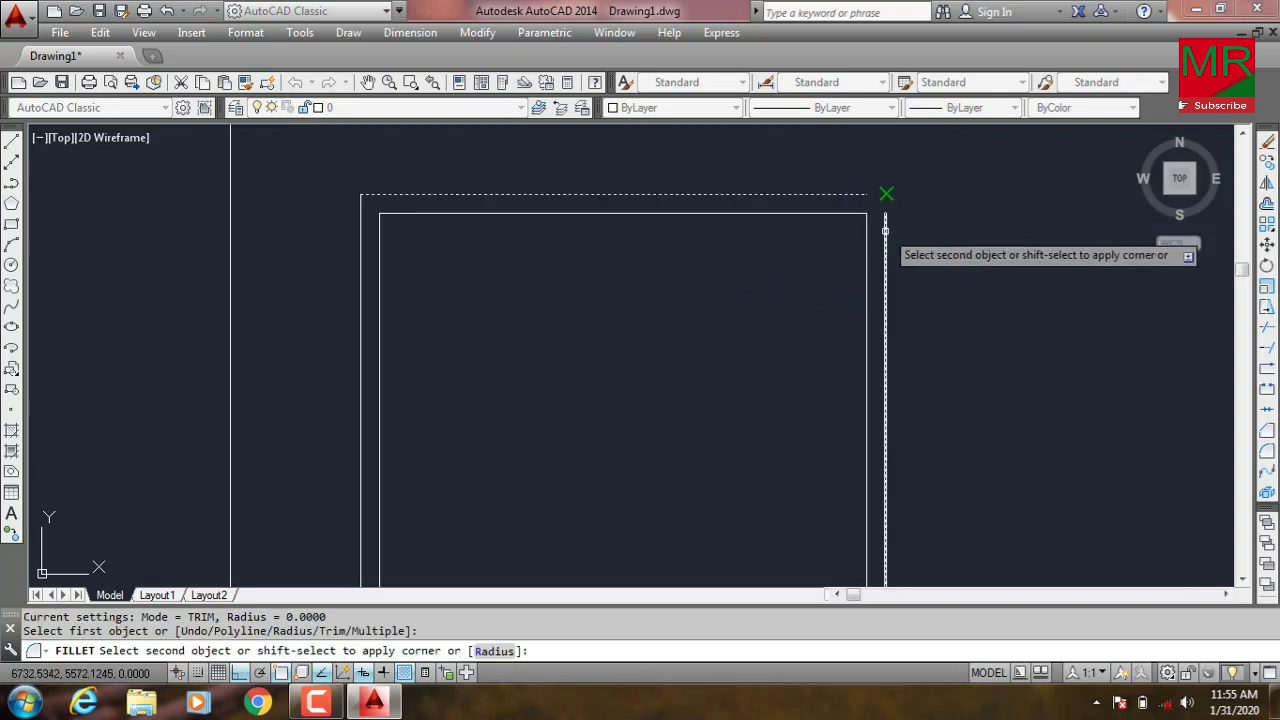
{"action": "left_click", "coordinate": [885, 230]}
{"action": "scroll", "coordinate": [720, 349], "scroll_direction": "down", "scroll_amount": 4}
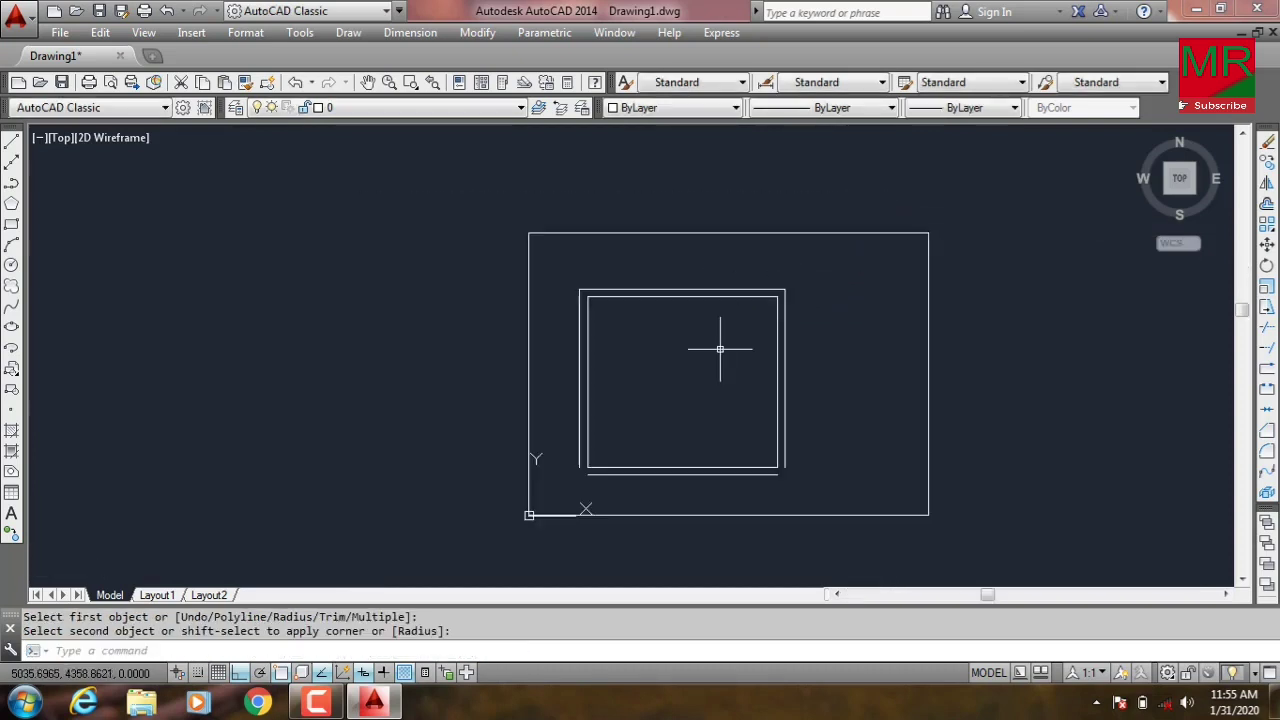
{"action": "middle_click_drag", "start_coordinate": [712, 360], "coordinate": [739, 322]}
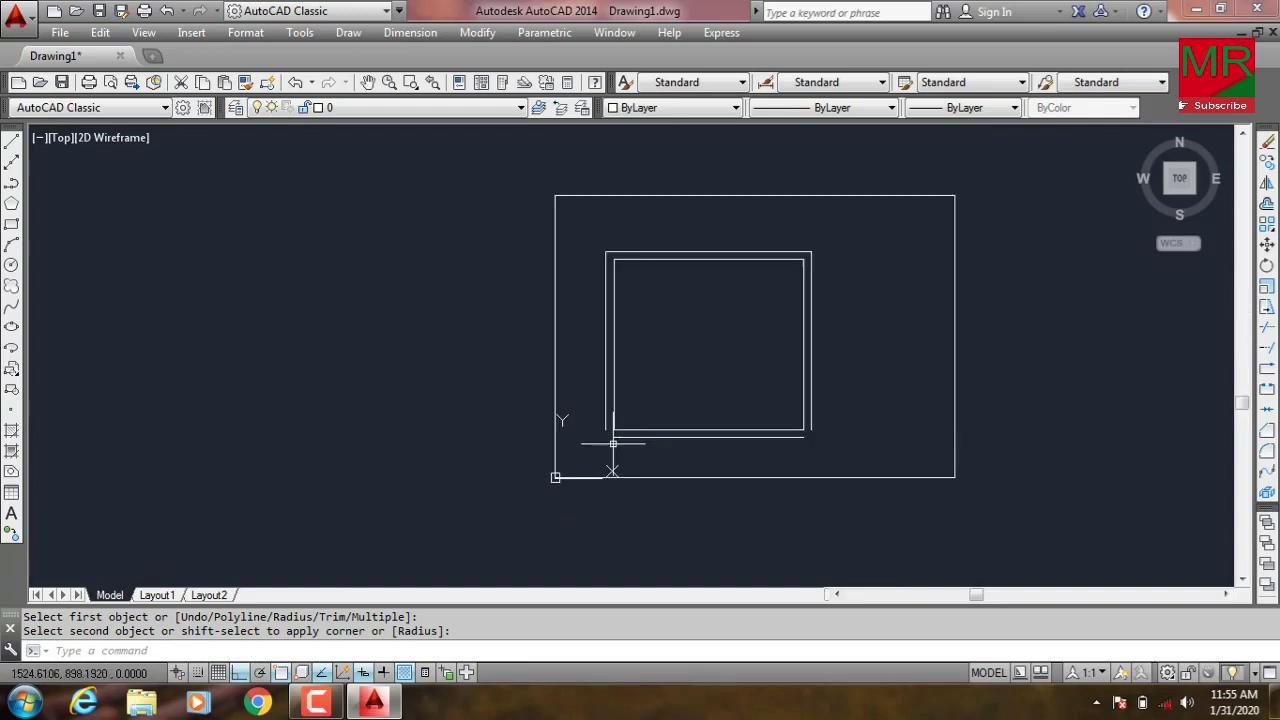
{"action": "scroll", "coordinate": [613, 443], "scroll_direction": "up", "scroll_amount": 3}
Fillet the outer bottom and left lines into the bottom-left corner
{"action": "type", "text": "f"}
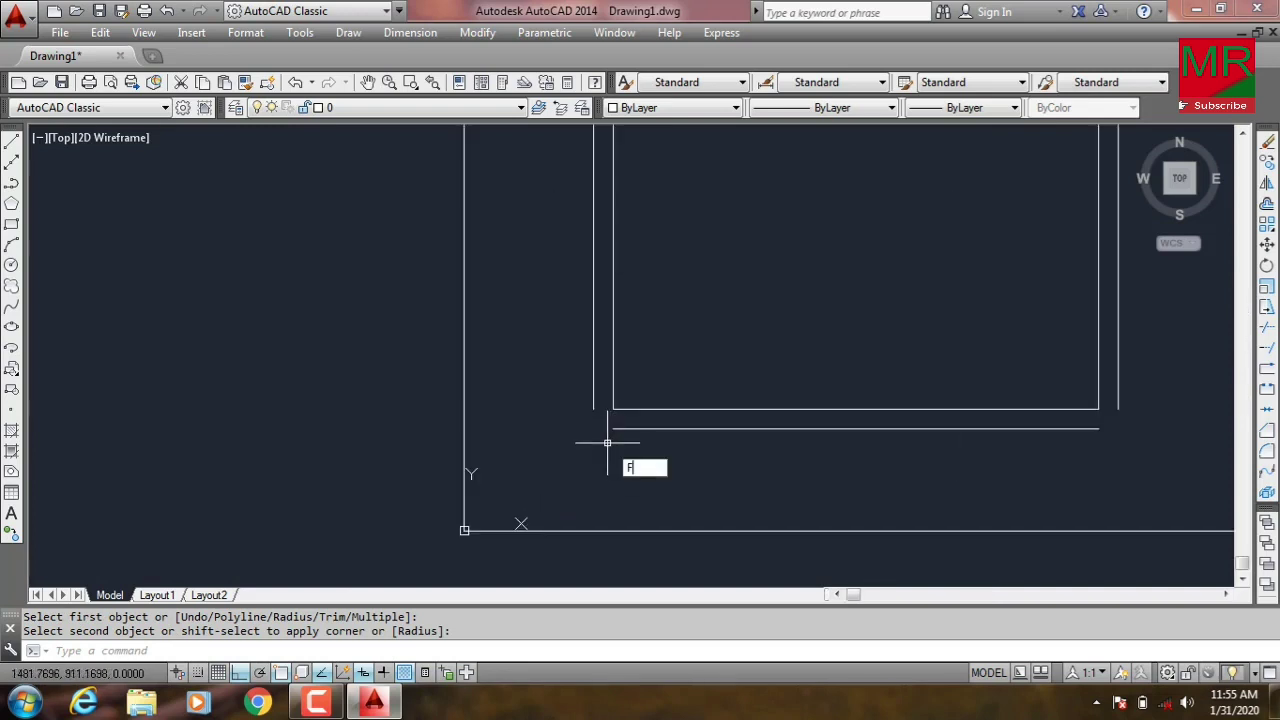
{"action": "key", "text": "Return"}
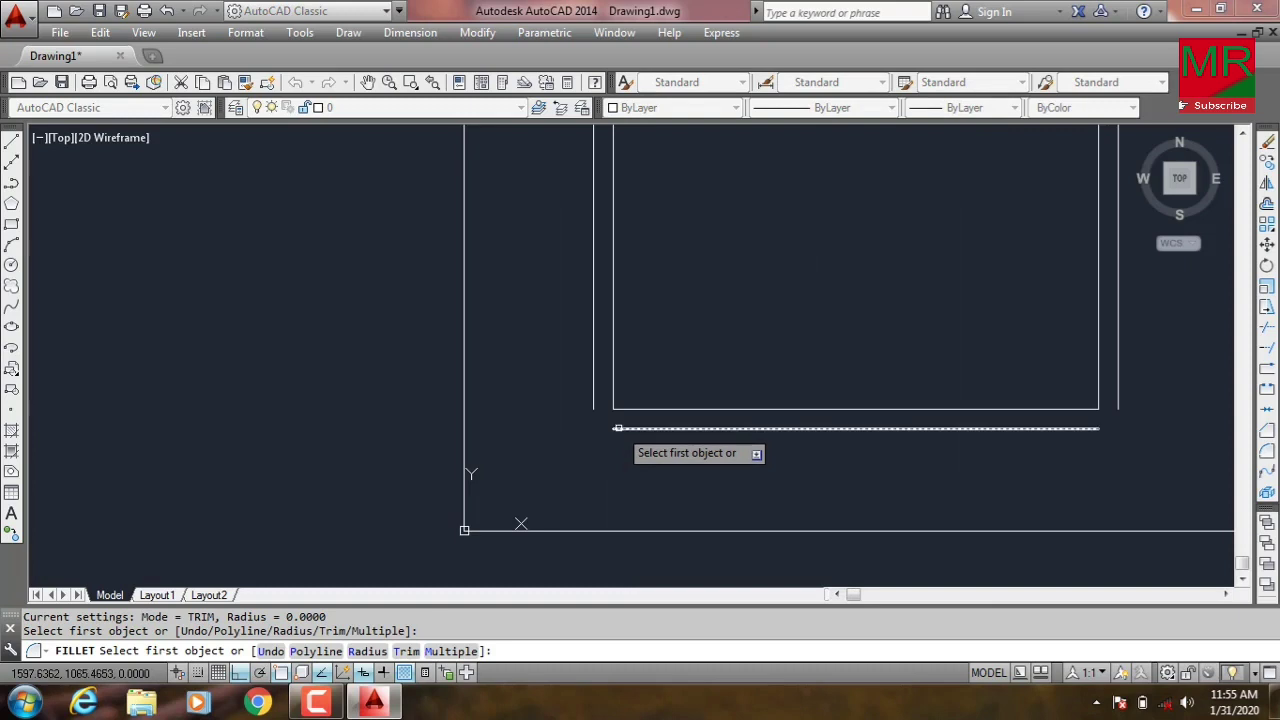
{"action": "left_click", "coordinate": [618, 428]}
{"action": "left_click", "coordinate": [595, 405]}
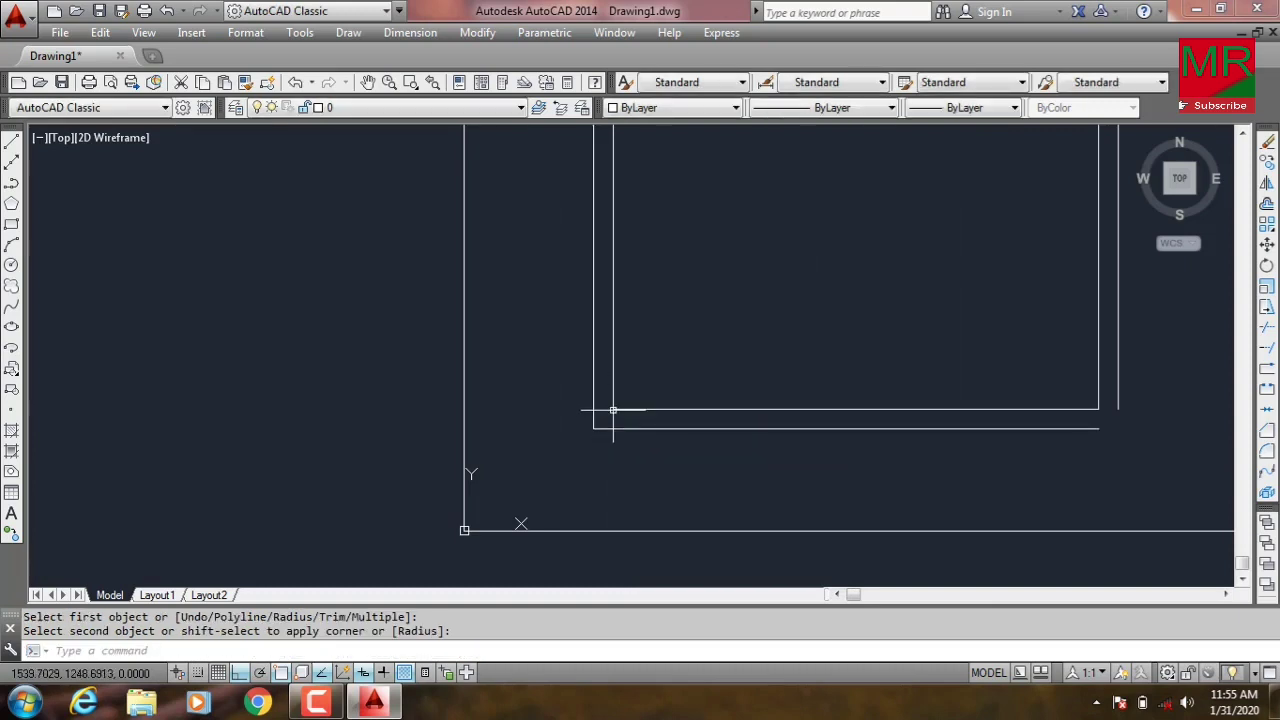
{"action": "key", "text": "Return"}
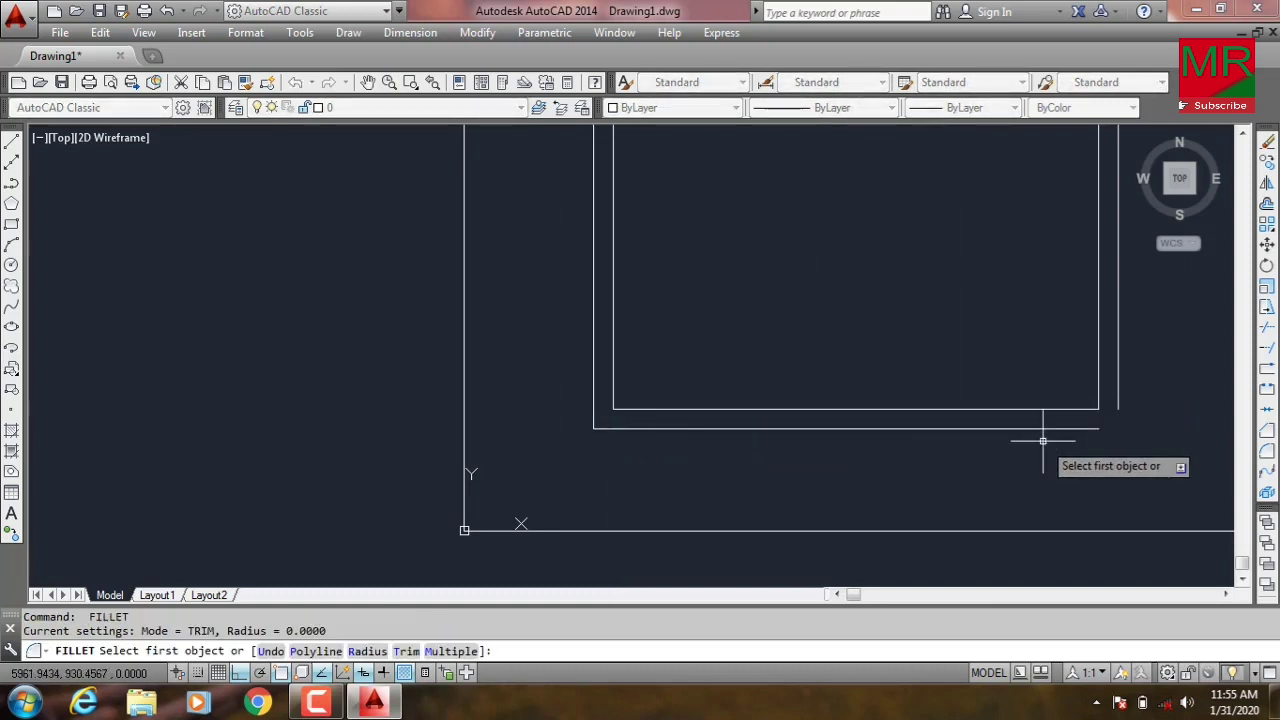
{"action": "key", "text": "Escape"}
Fillet the outer bottom line into the last bottom-right corner, then view the whole frame
{"action": "type", "text": "f"}
{"action": "key", "text": "Return"}
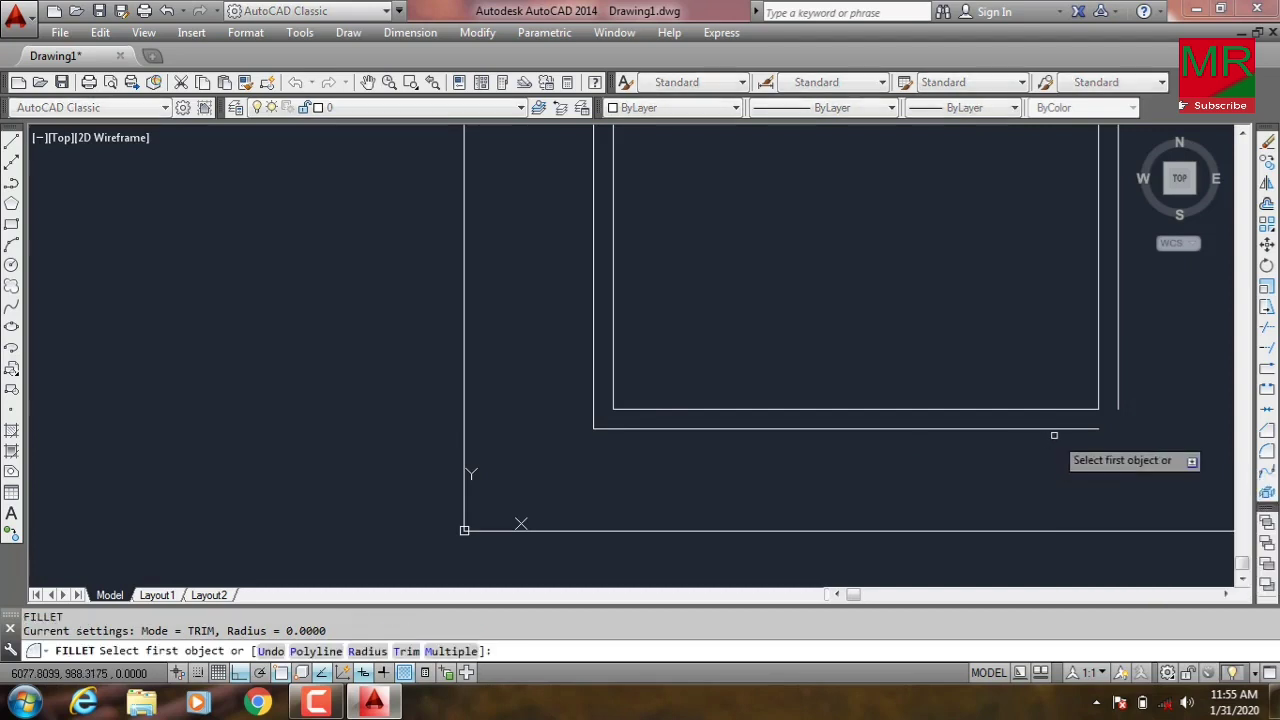
{"action": "left_click", "coordinate": [1064, 430]}
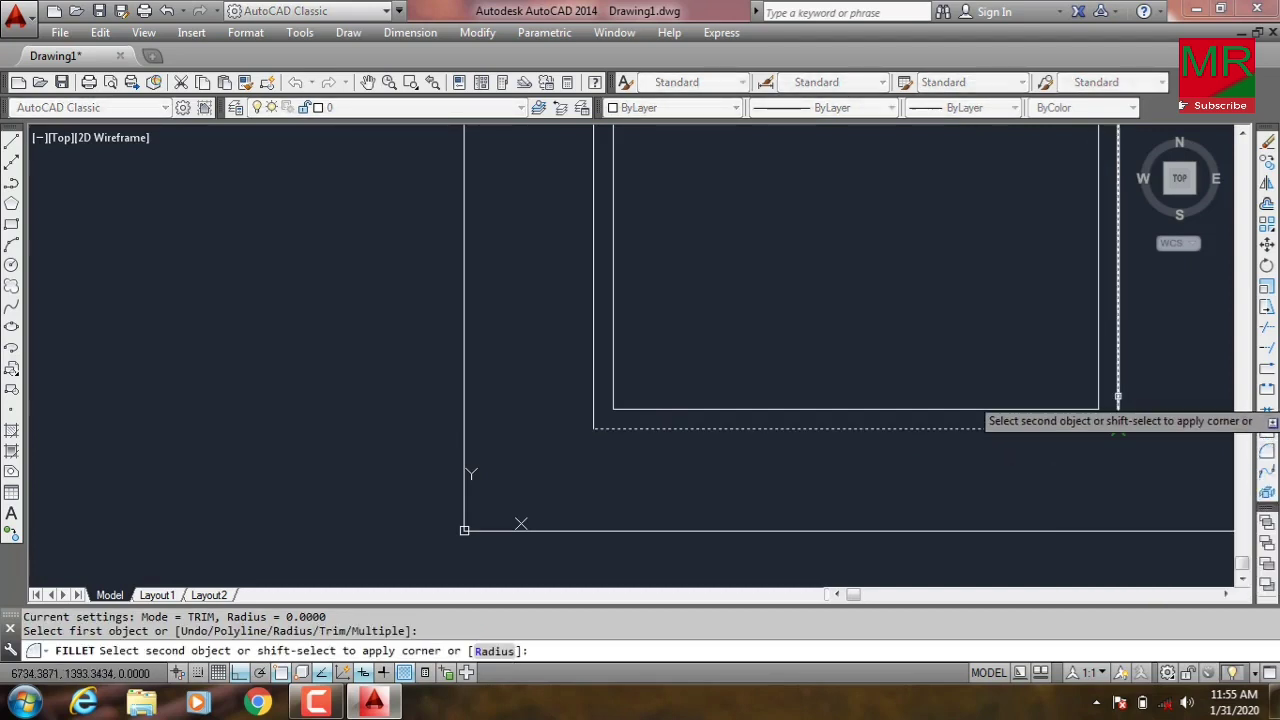
{"action": "scroll", "coordinate": [948, 400], "scroll_direction": "down", "scroll_amount": 2}
{"action": "middle_click_drag", "start_coordinate": [948, 400], "coordinate": [808, 391]}
{"action": "scroll", "coordinate": [805, 380], "scroll_direction": "down", "scroll_amount": 2}
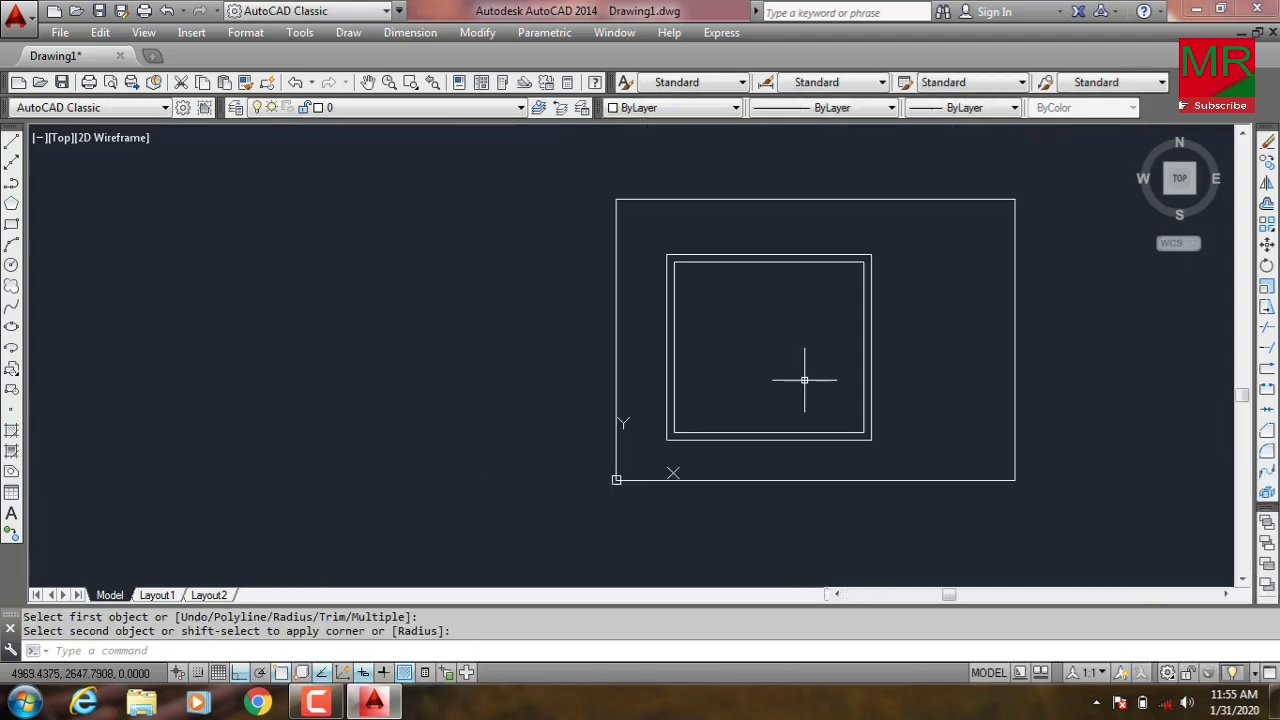